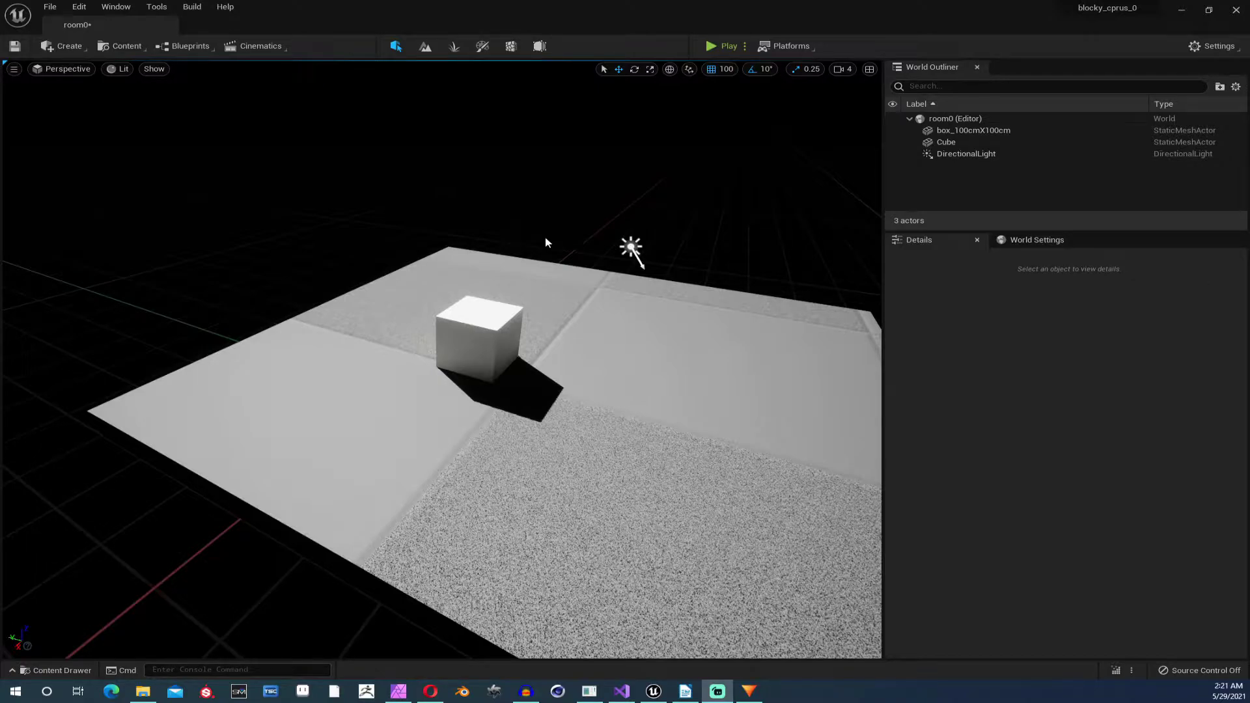
- Move the view in to inspect the cube, then pull back to show more floor
right_click_drag(545, 238, 545, 238)
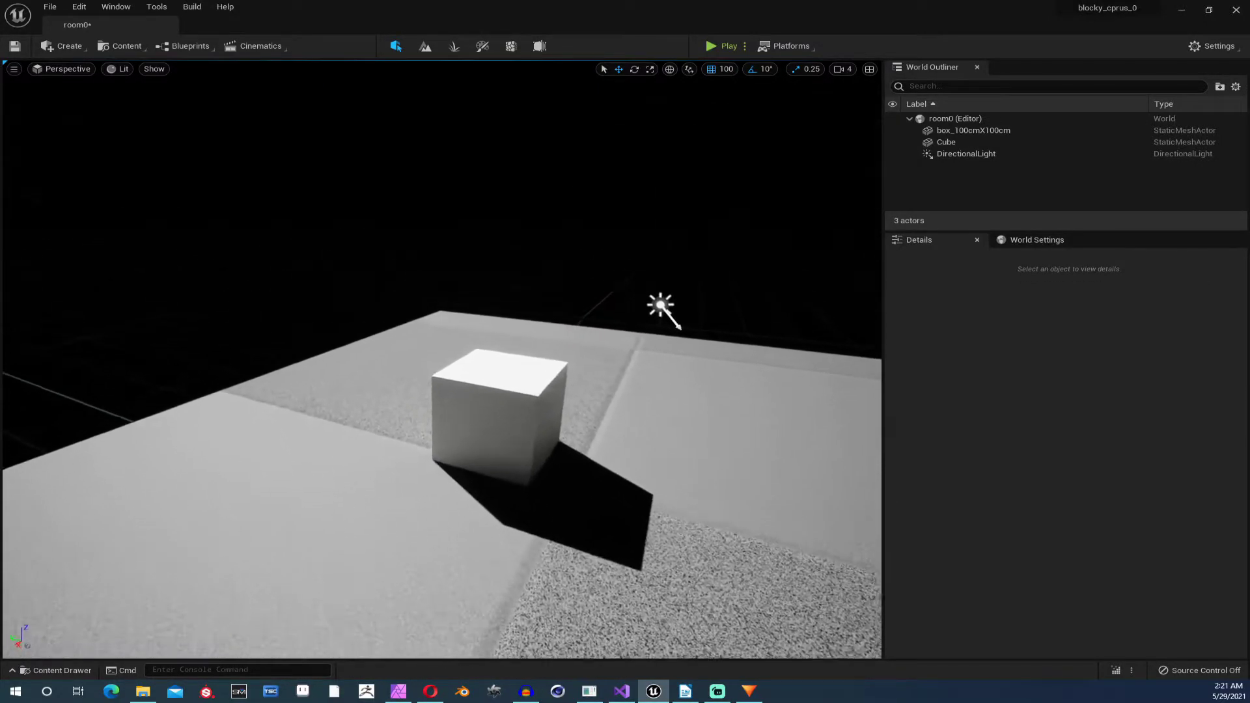
right_click_drag(554, 288, 554, 288)
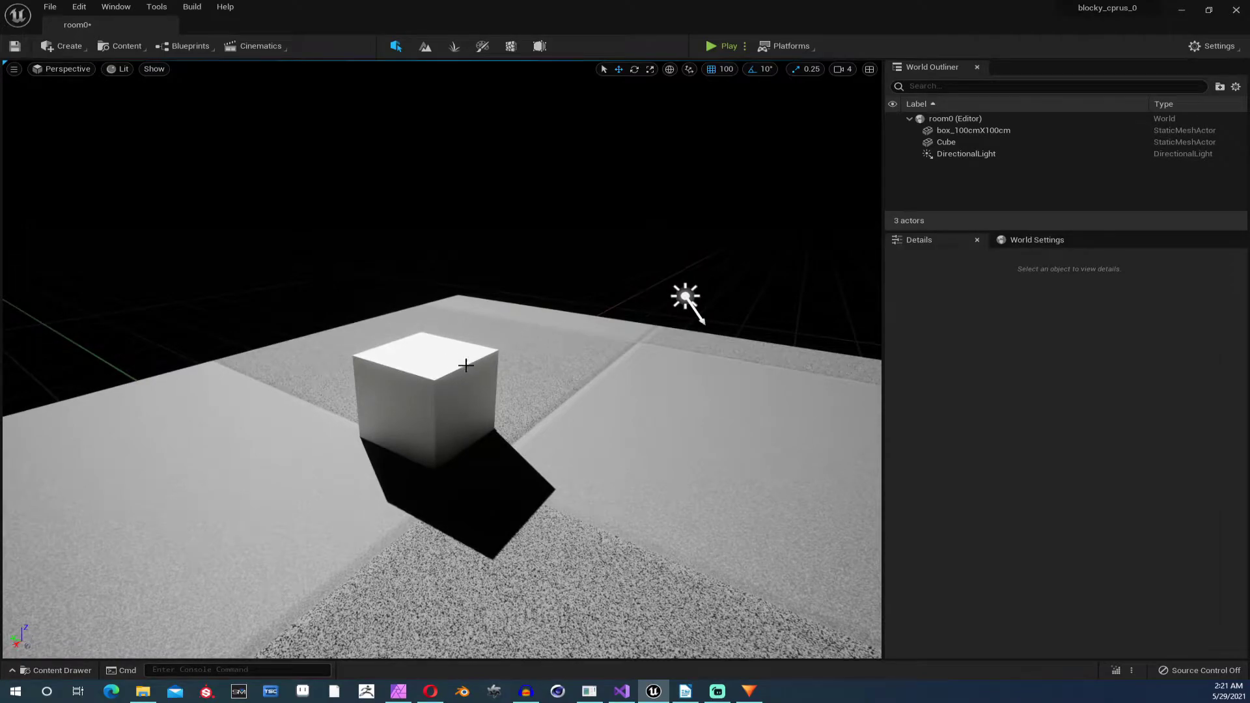
right_click_drag(462, 369, 463, 370)
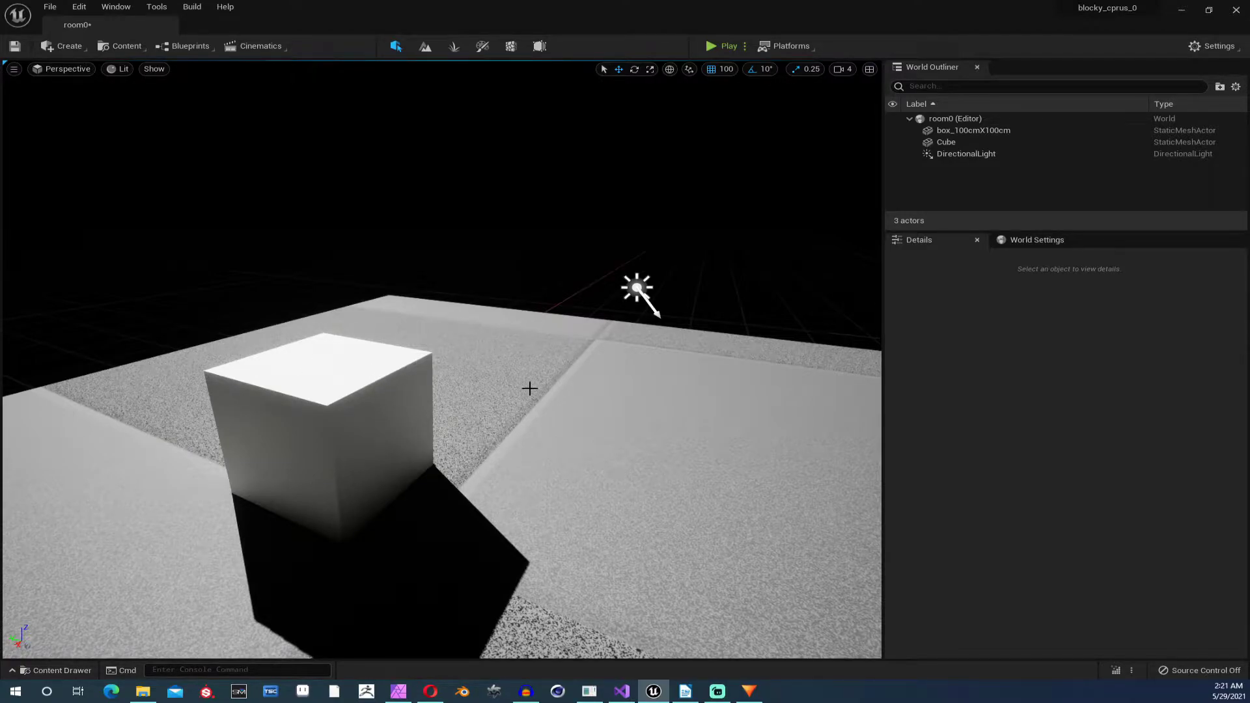
right_click_drag(564, 401, 558, 399)
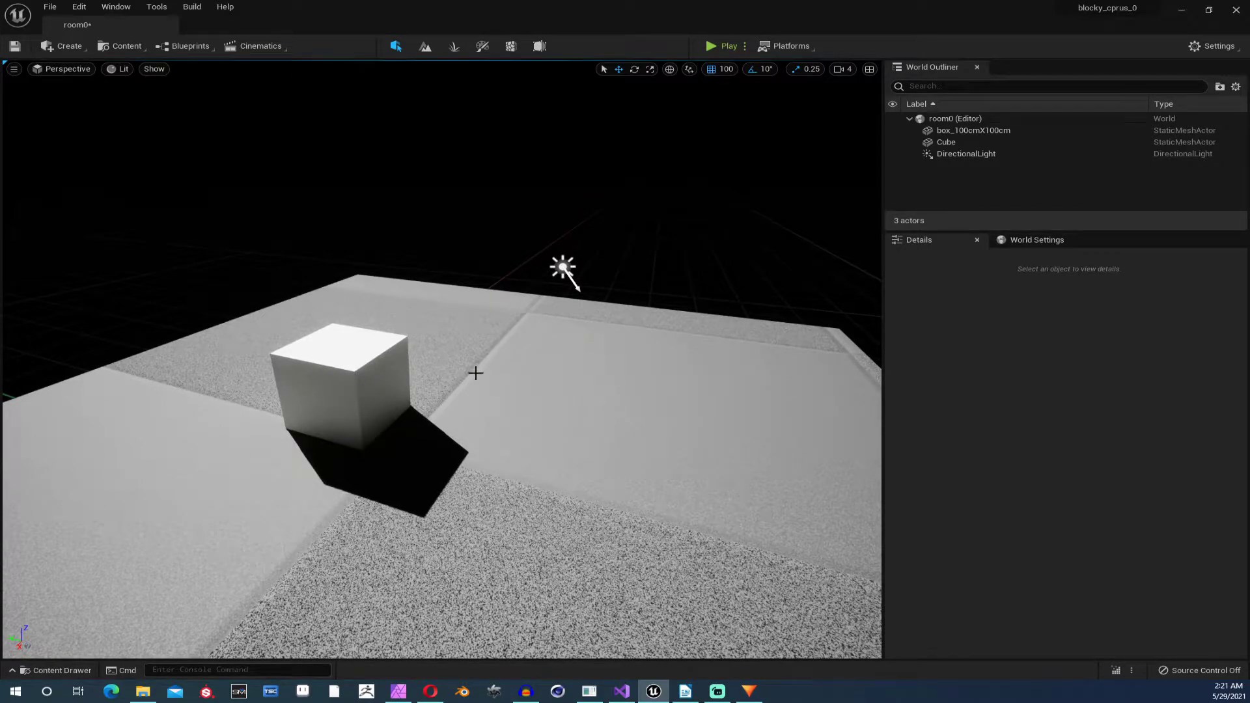
- Place an extra cube, slide it across the floor, then delete it
left_click(71, 49)
mouse_move(87, 93)
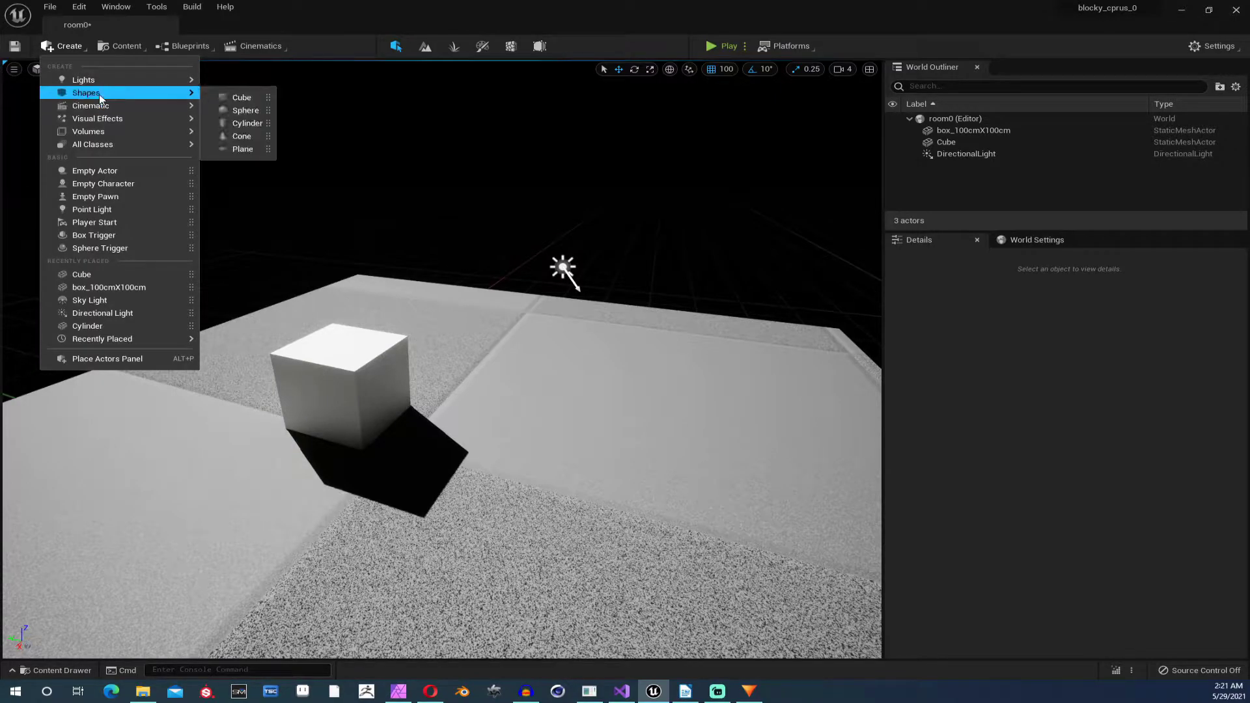
left_click(241, 99)
mouse_move(367, 369)
left_mouse_down()
mouse_move(507, 376)
mouse_move(536, 434)
mouse_move(562, 387)
left_mouse_up()
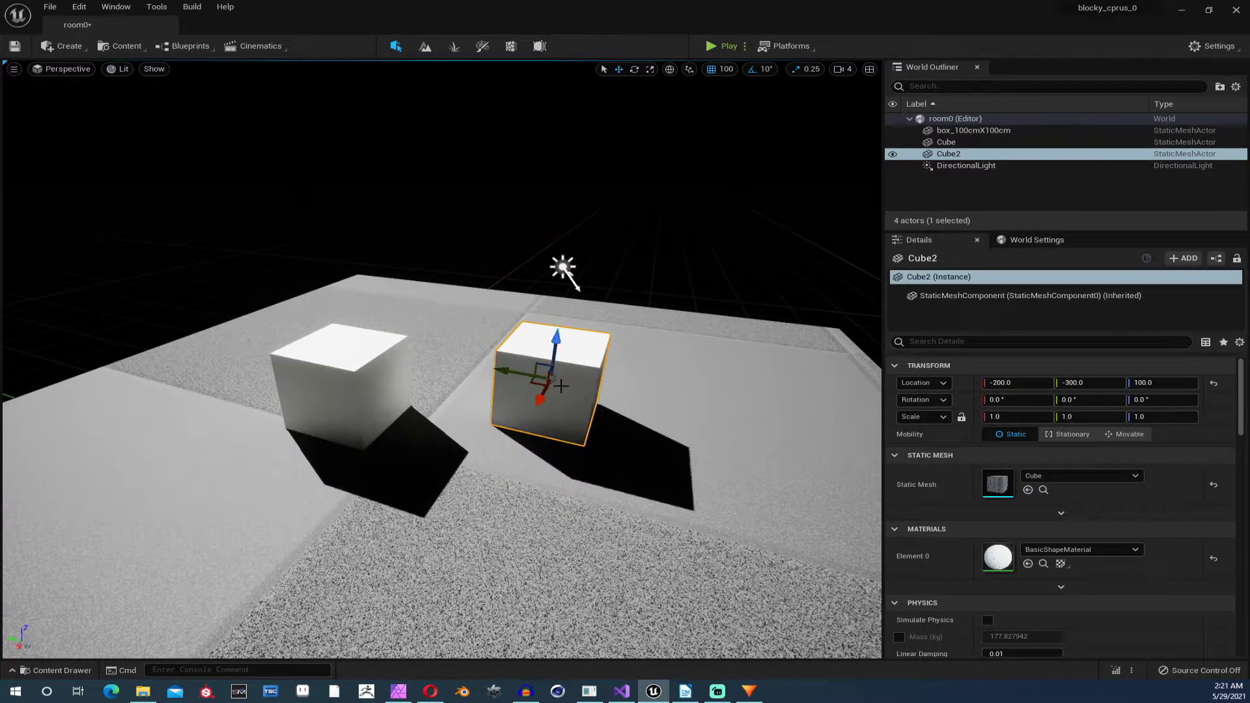
key("Delete")
mouse_move(563, 271)
right_mouse_down()
mouse_move(650, 260)
mouse_move(572, 315)
mouse_move(601, 189)
mouse_move(567, 203)
mouse_move(575, 213)
right_mouse_up()
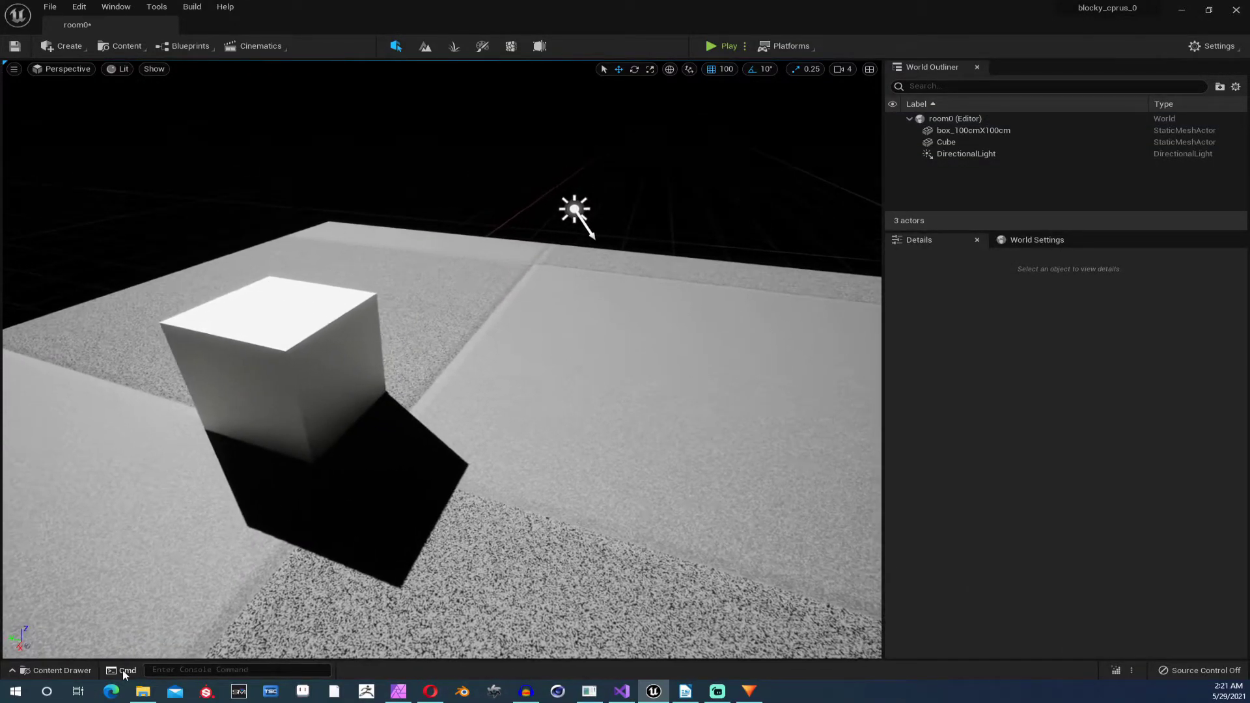
- Create a new material named mat_neon_temp in the materials folder
left_click(55, 671)
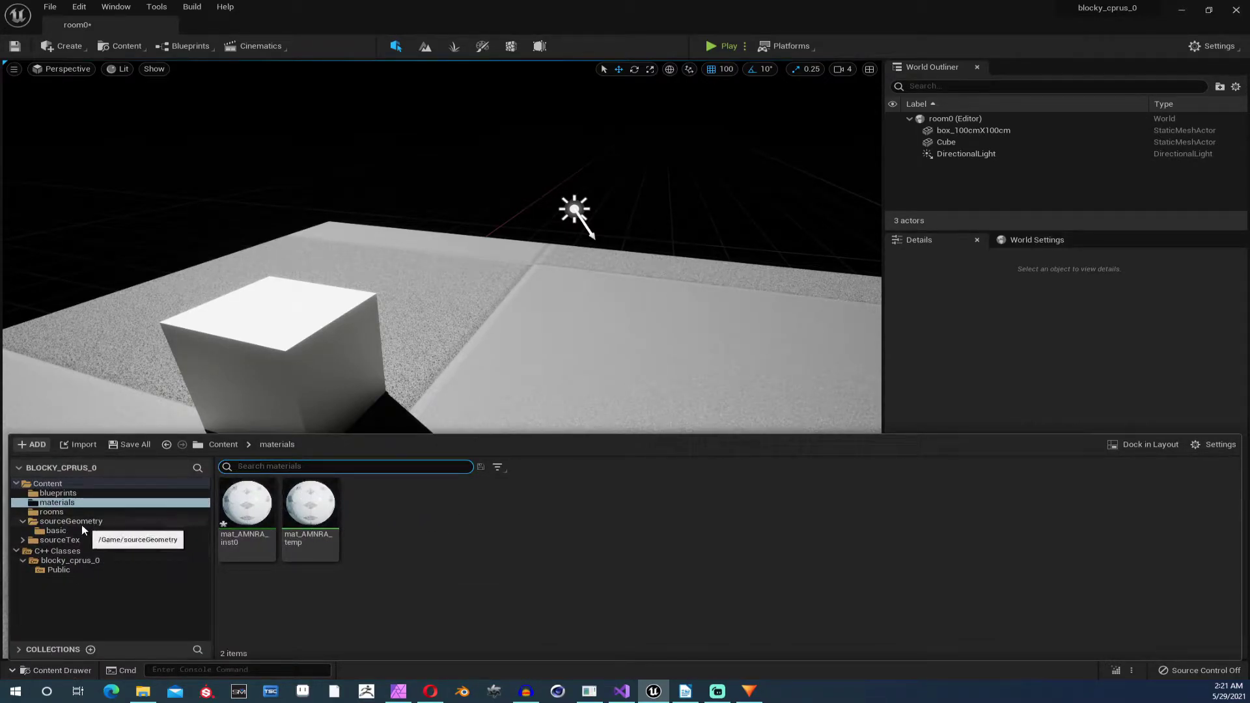
left_click(113, 542)
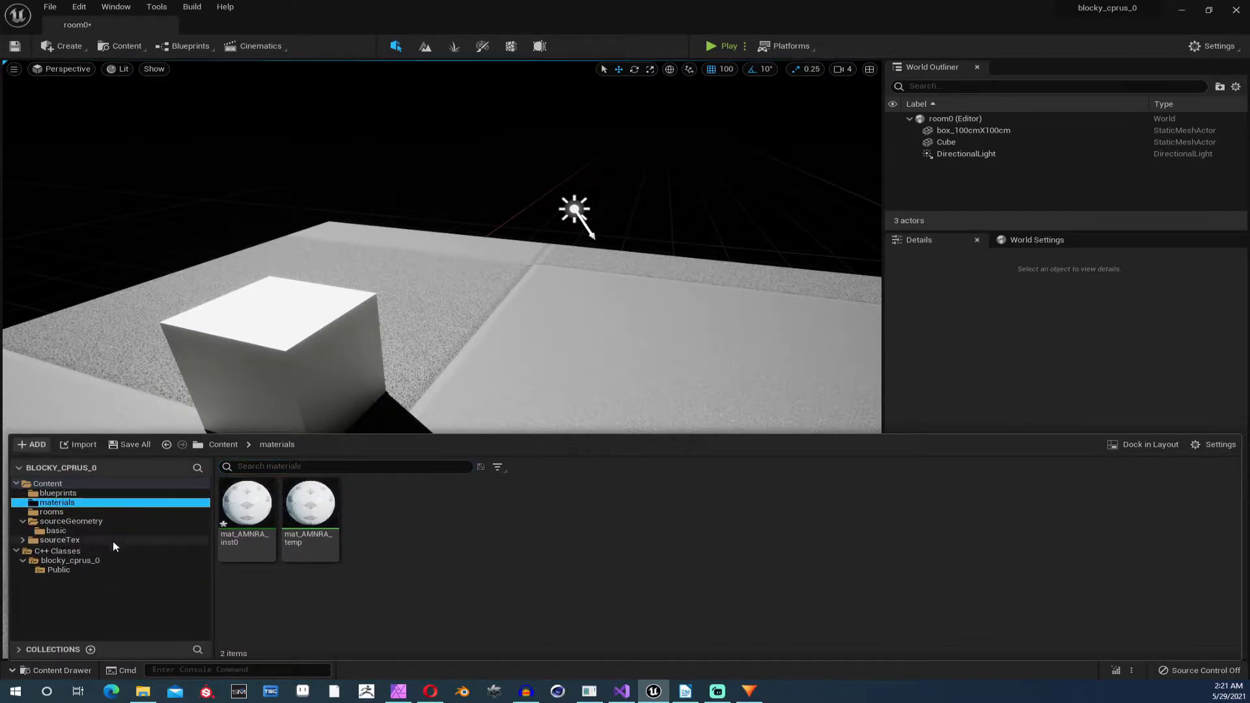
right_click(409, 522)
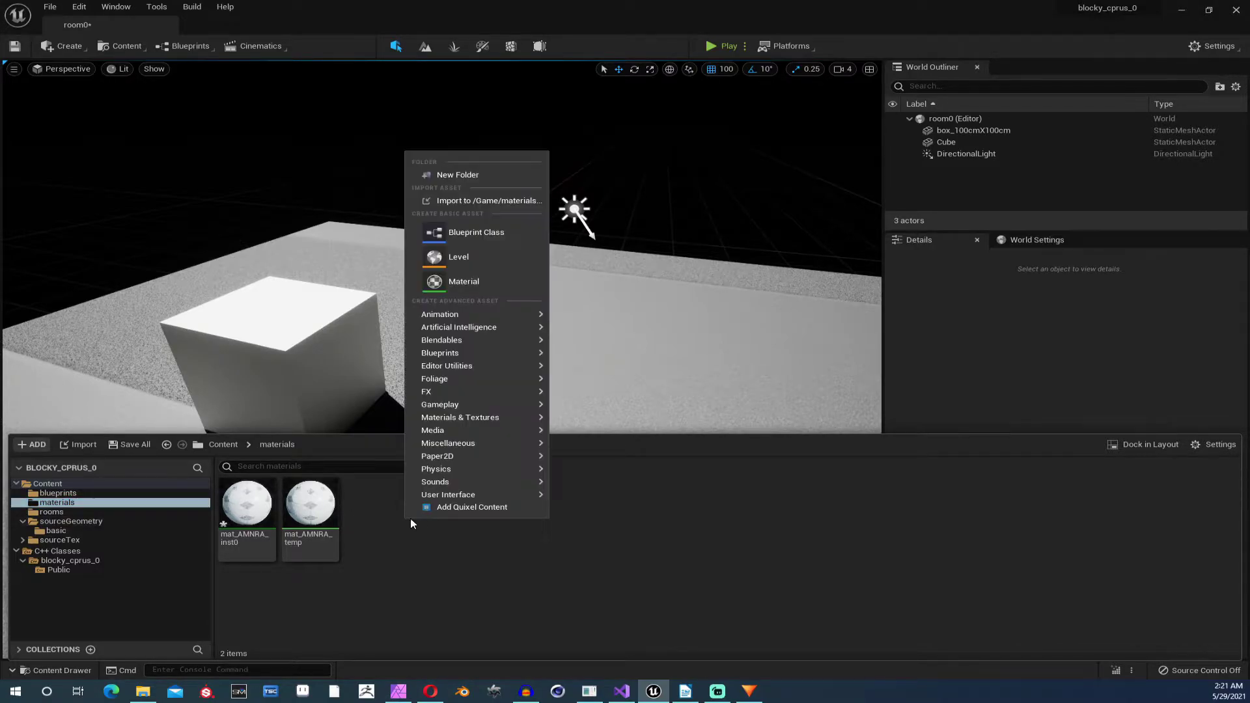
left_click(515, 278)
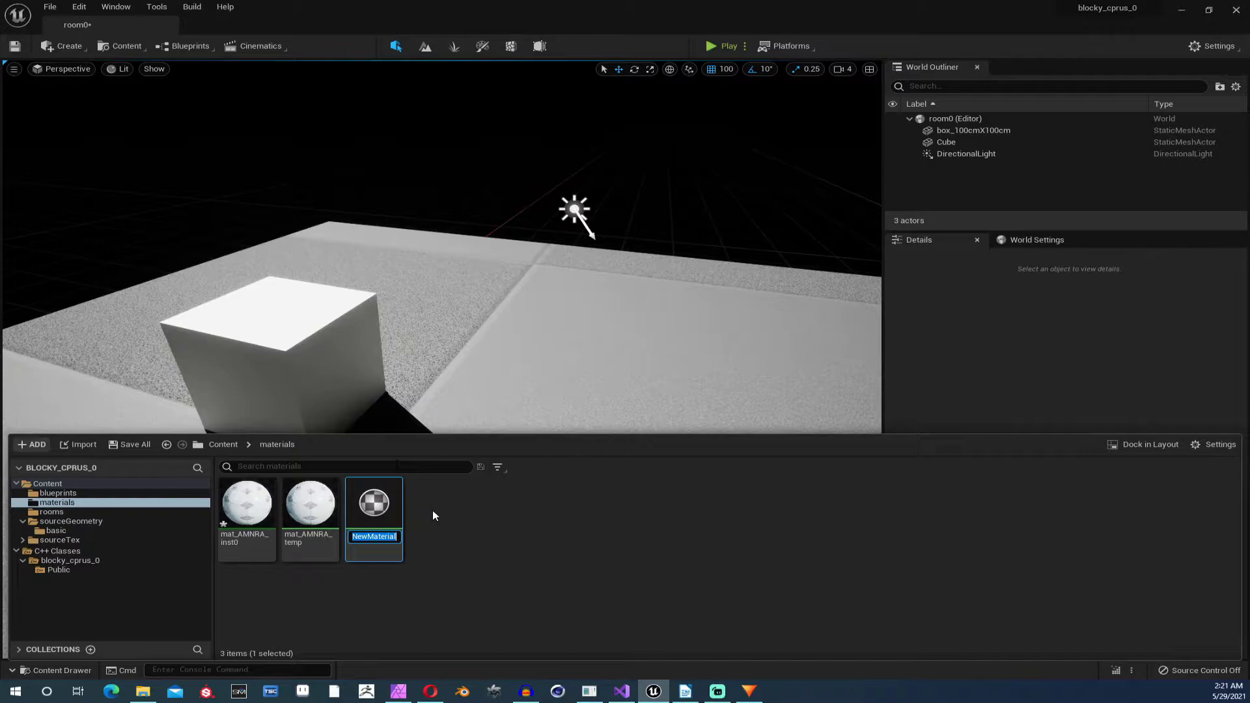
type("mat")
type("_neon")
type("tem")
type("p")
key("Return")
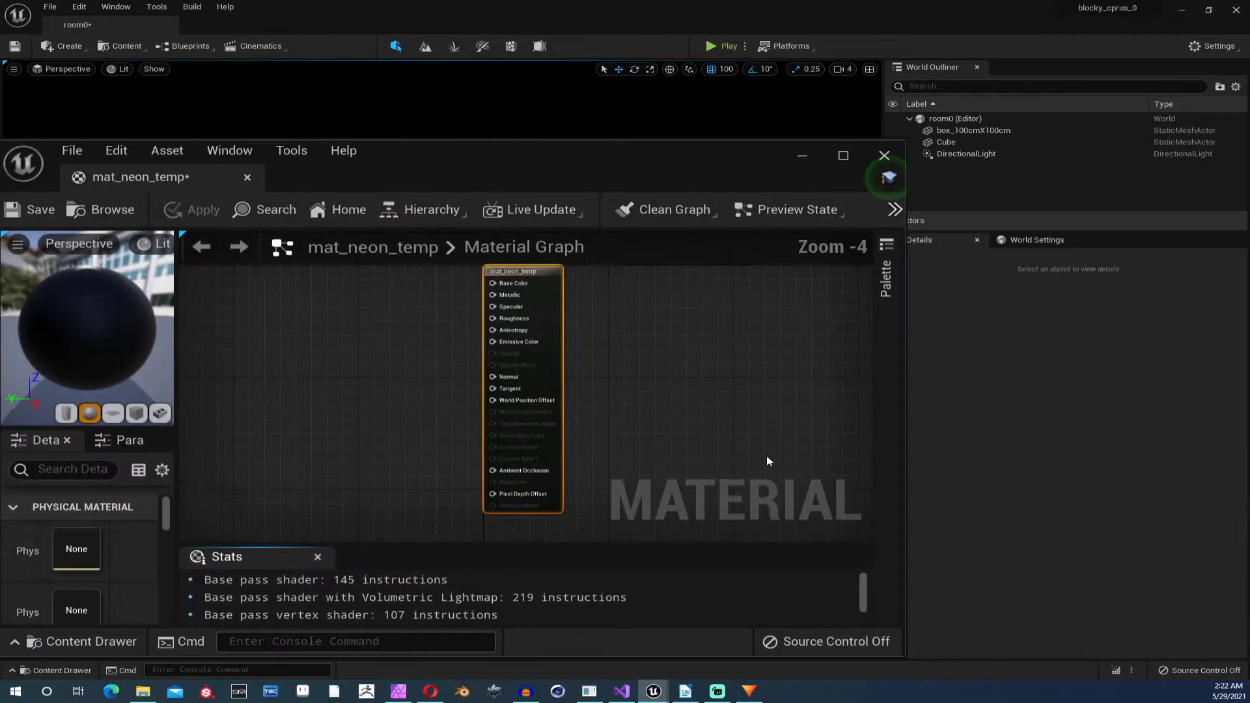
- Add a Constant node below the output node and set its value to 50
mouse_move(524, 372)
right_mouse_down()
mouse_move(717, 326)
mouse_move(598, 364)
right_mouse_up()
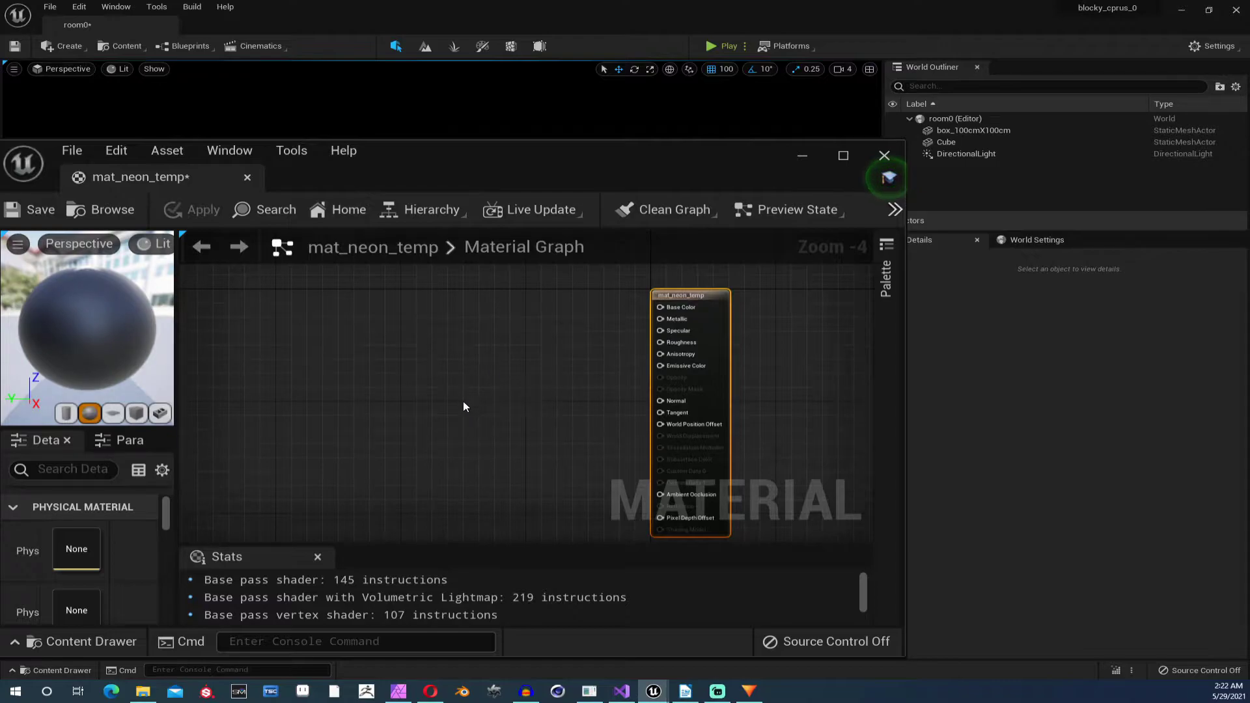
right_click(445, 382)
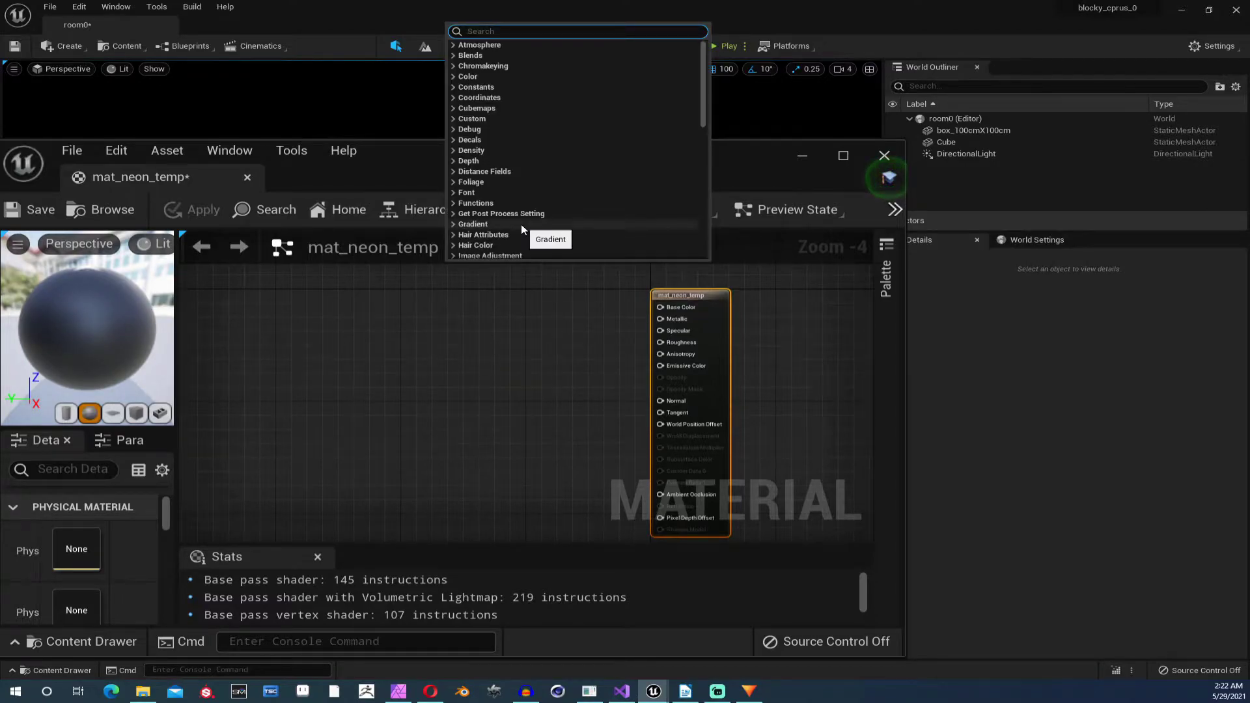
type("consta")
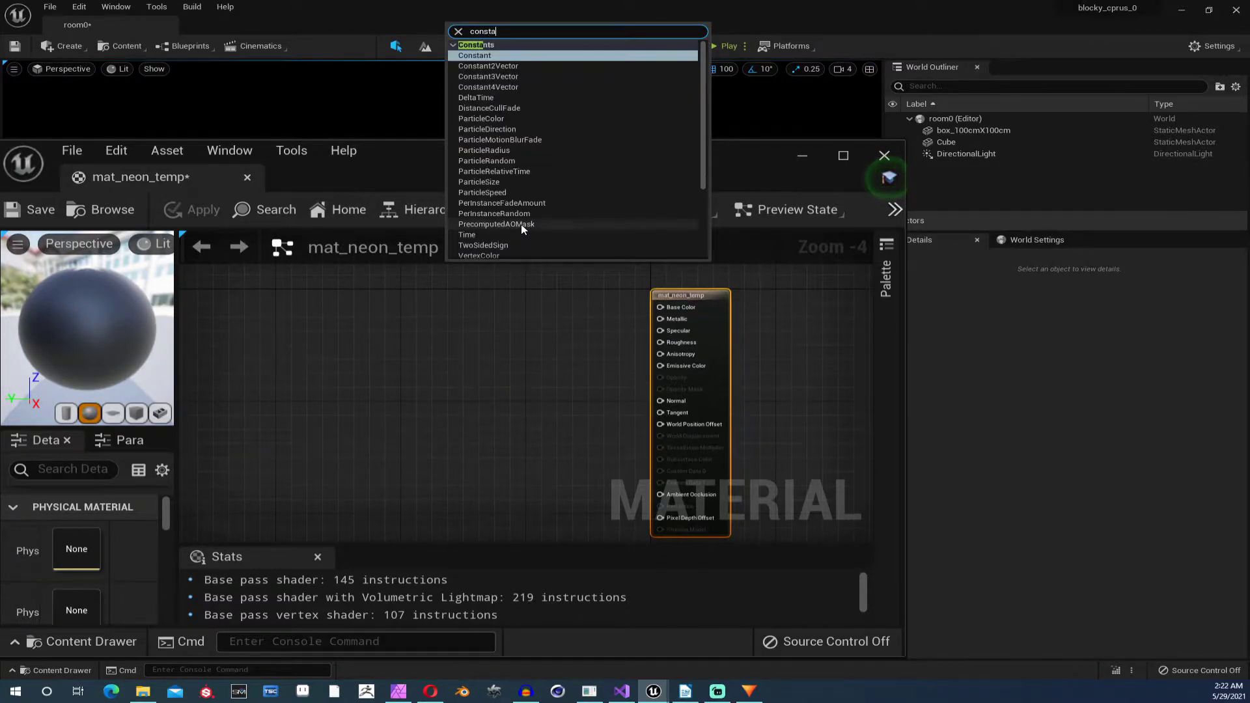
type("nt")
left_click(488, 57)
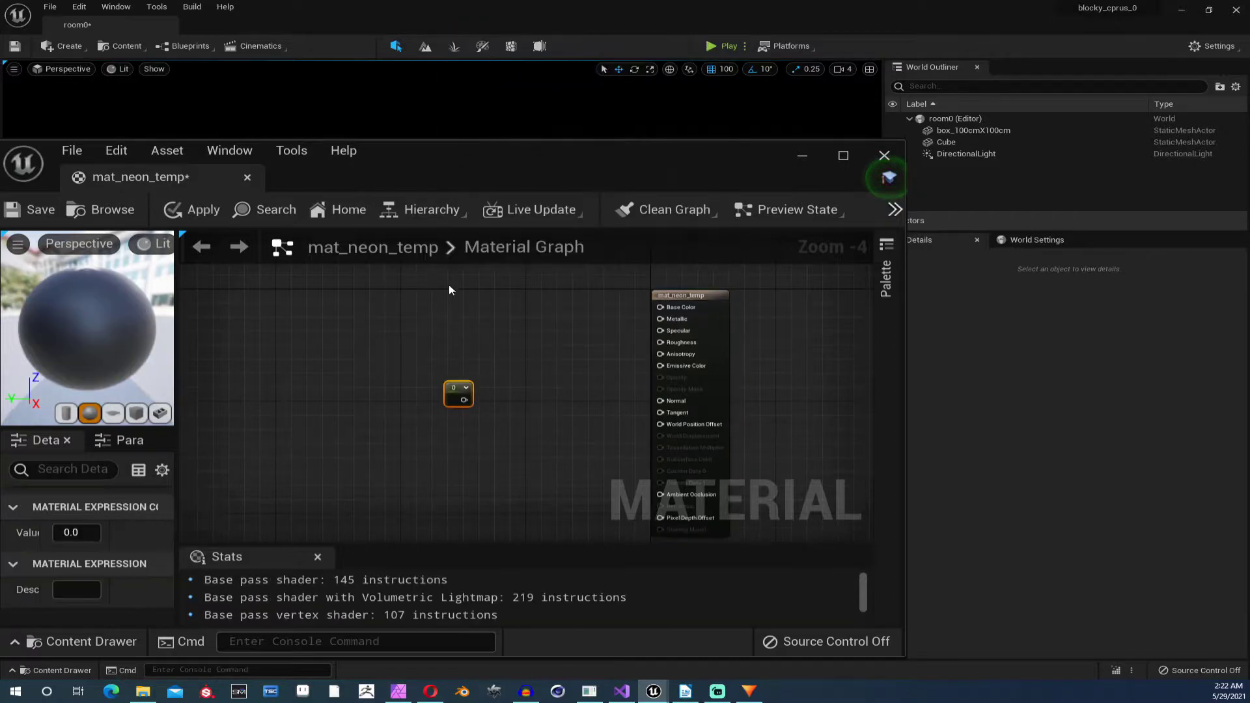
left_click_drag(449, 388, 460, 479)
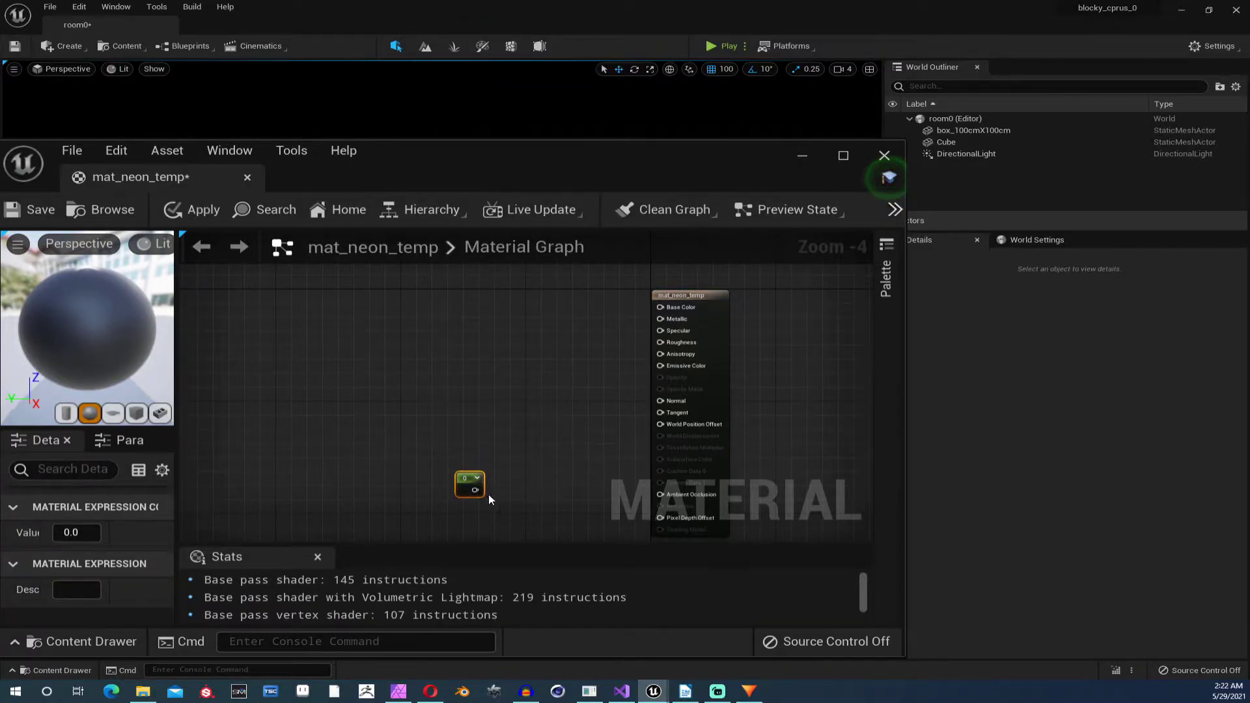
scroll(487, 499, "up", 4)
scroll(484, 500, "down", 2)
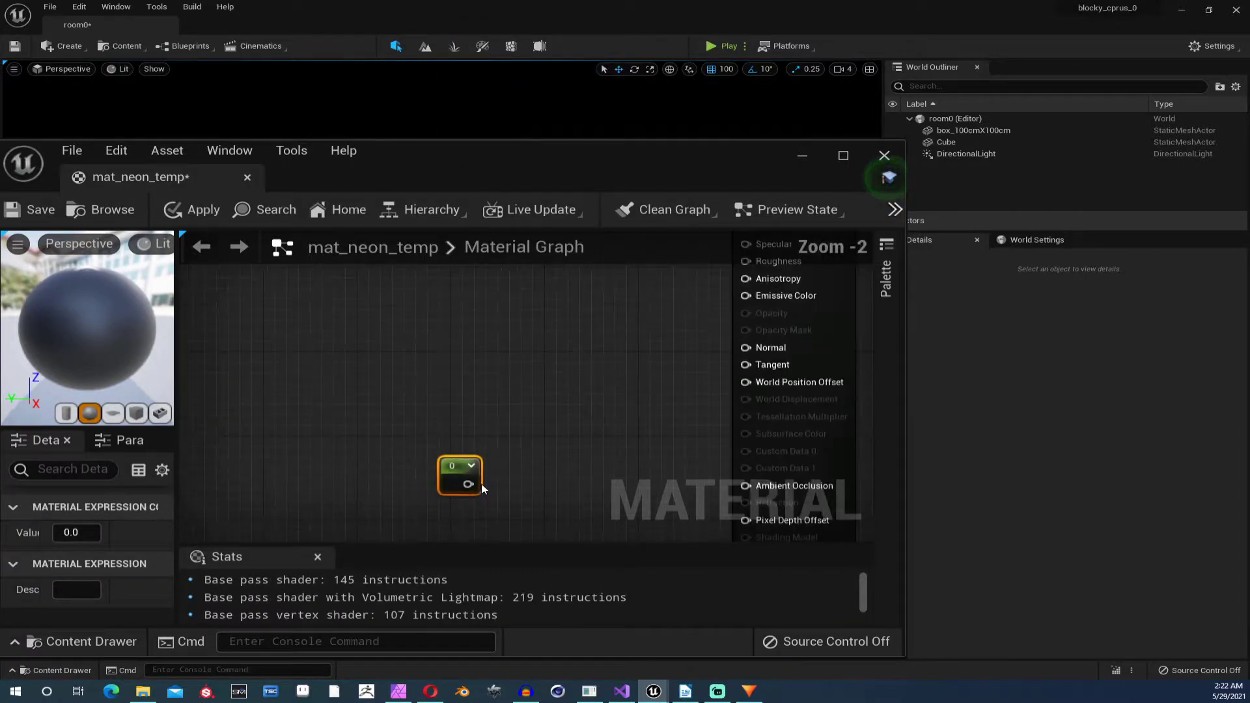
left_click(91, 536)
type("50")
key("Return")
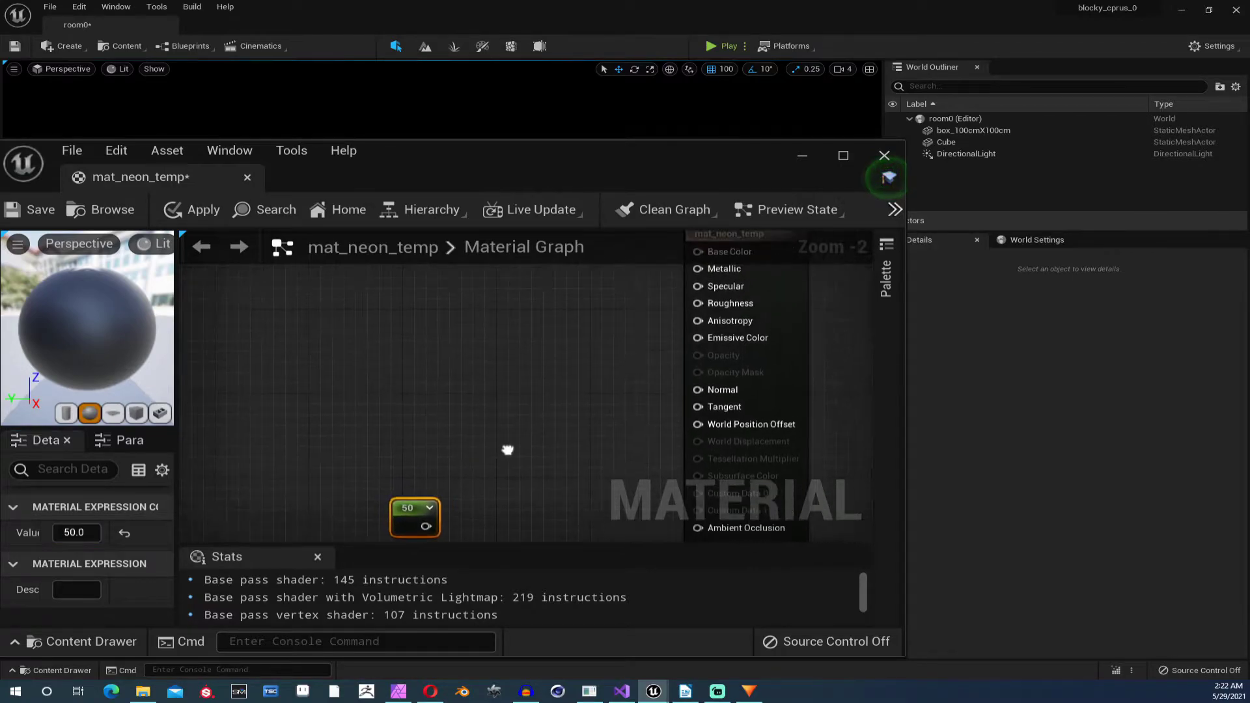
right_click_drag(556, 415, 518, 448)
- Add a Constant3Vector node set to white (1,1,1) and arrange it beside the 50 constant
right_click(417, 381)
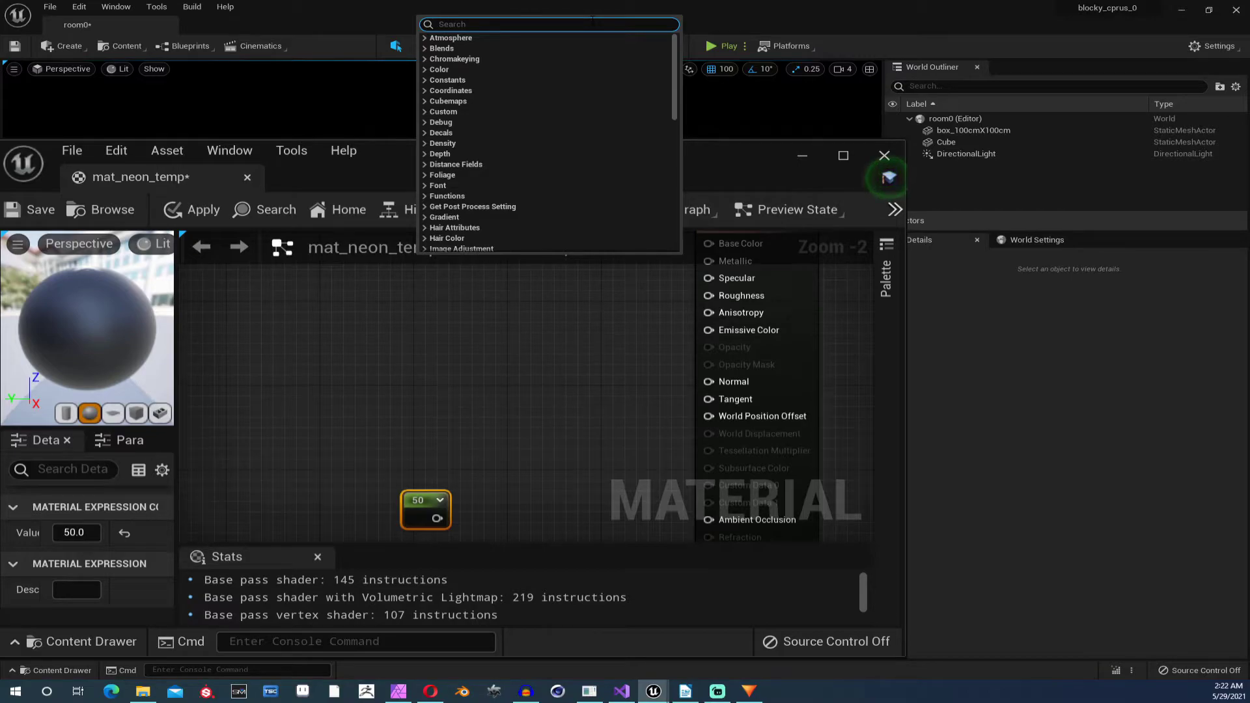
type("con")
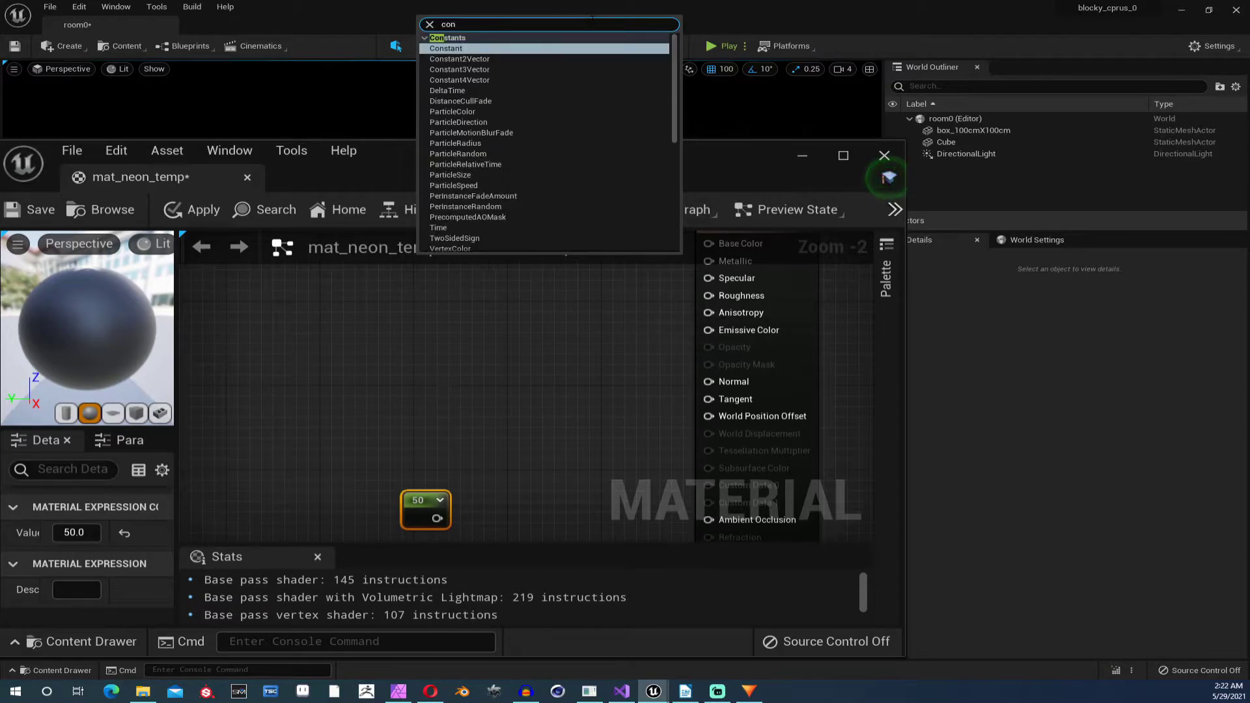
type("stan")
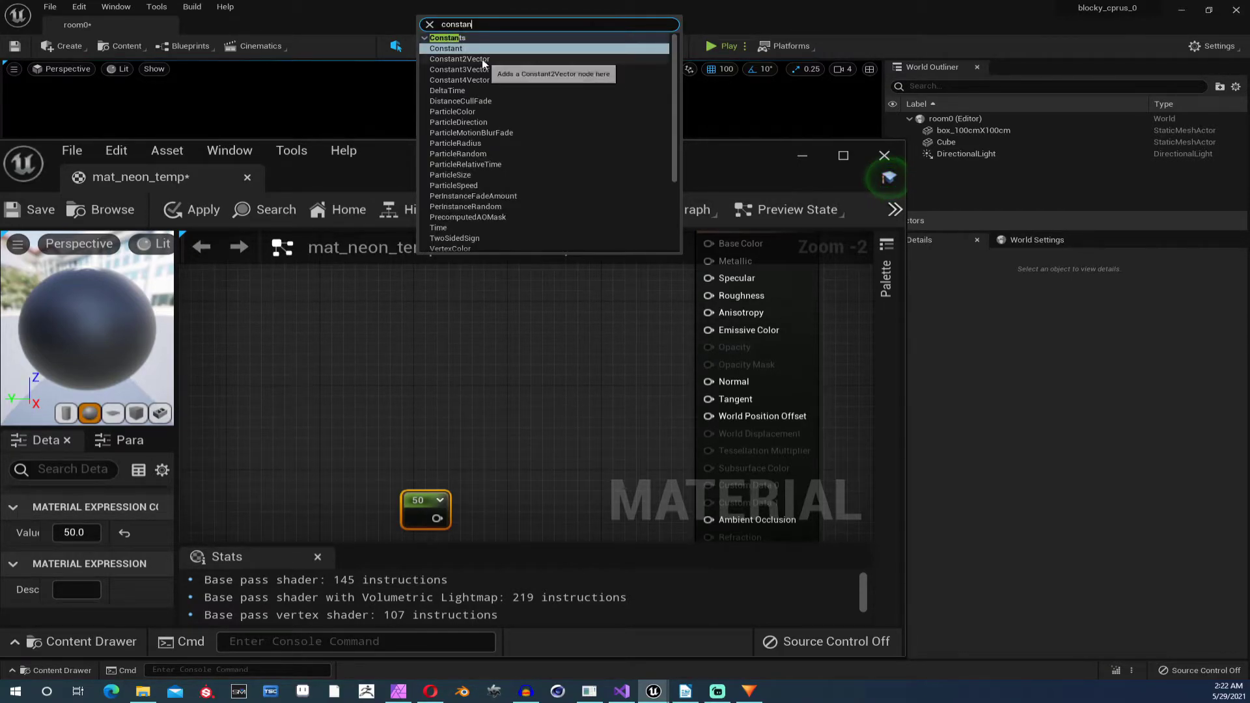
left_click(483, 69)
mouse_move(456, 394)
left_mouse_down()
mouse_move(413, 364)
mouse_move(376, 368)
mouse_move(386, 377)
left_mouse_up()
left_click(70, 528)
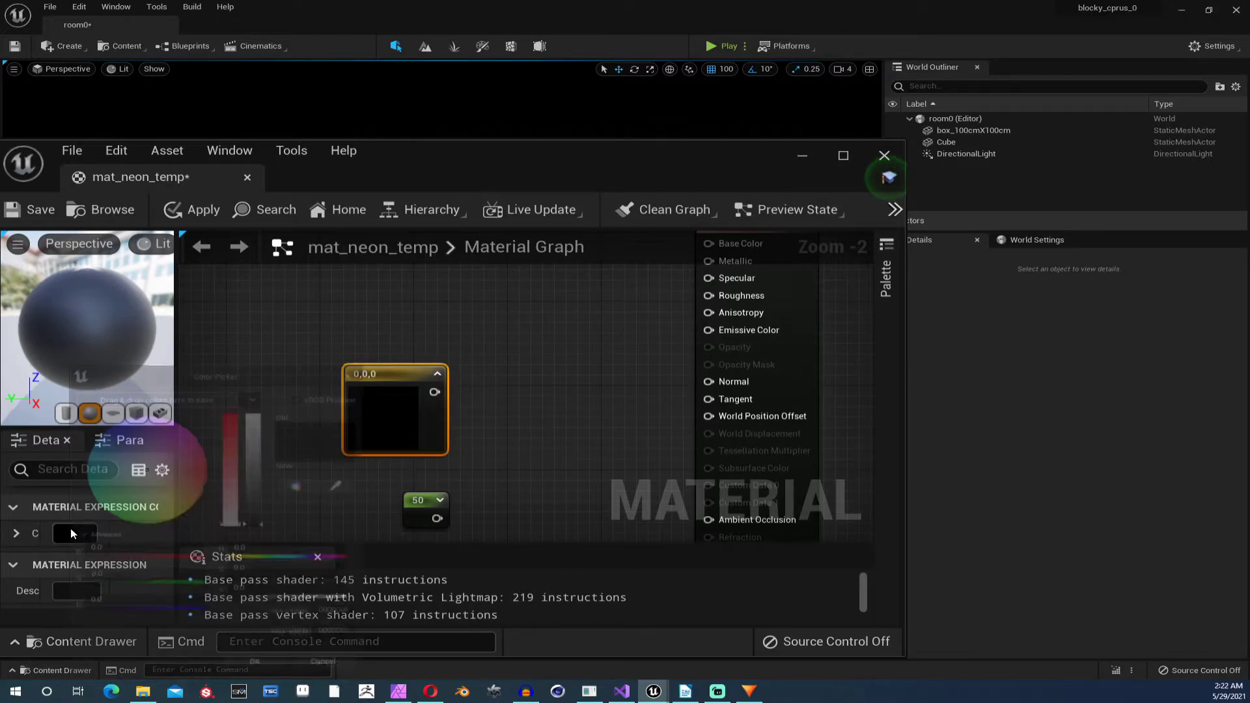
left_click_drag(269, 528, 270, 416)
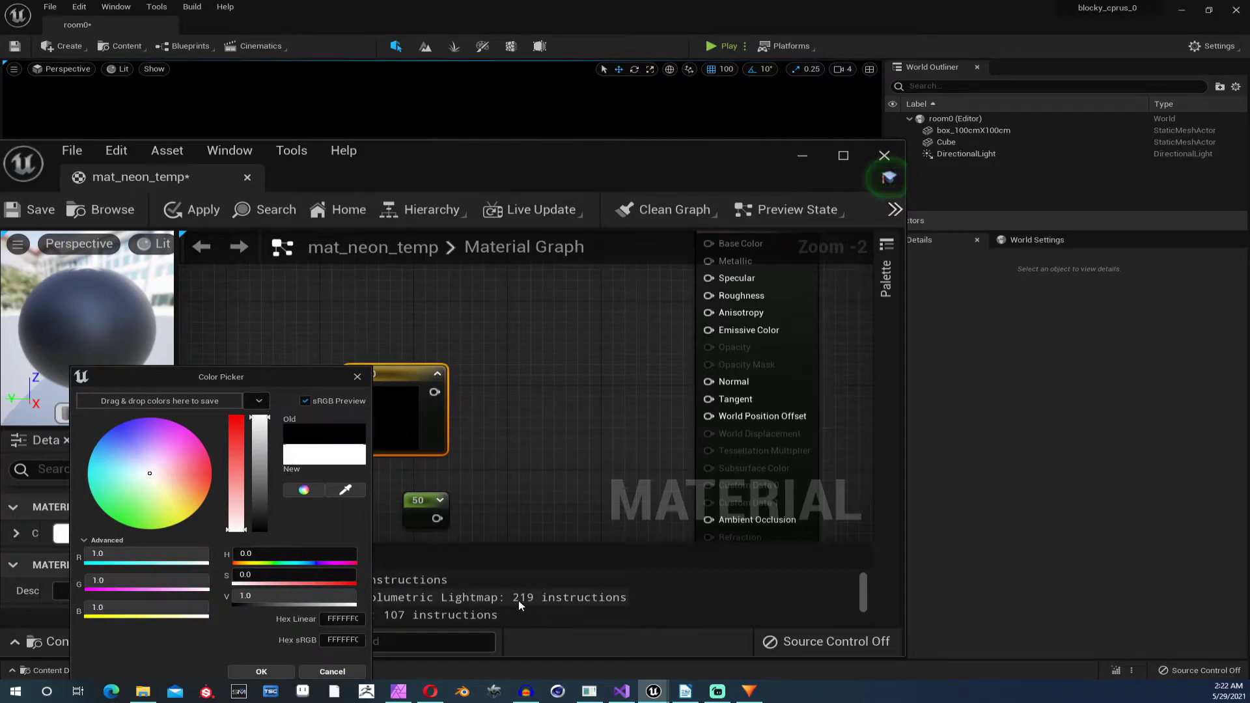
left_click(261, 671)
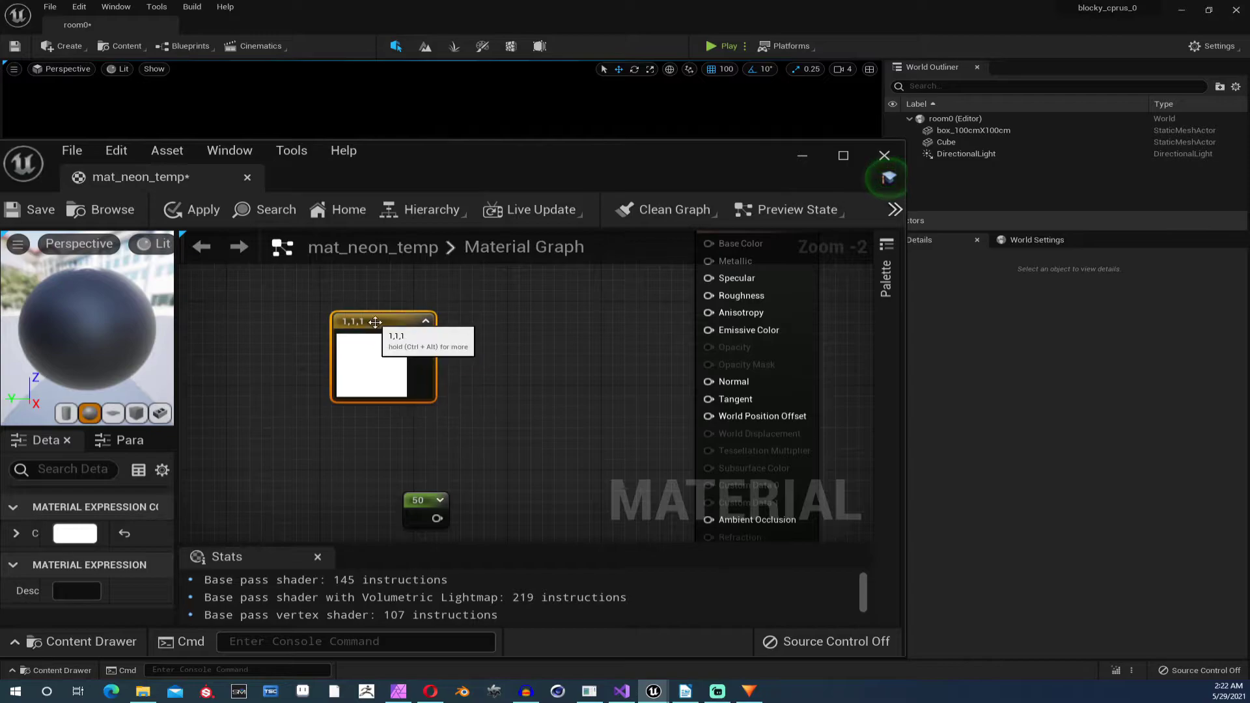
mouse_move(422, 500)
left_mouse_down()
mouse_move(395, 427)
mouse_move(386, 481)
left_mouse_up()
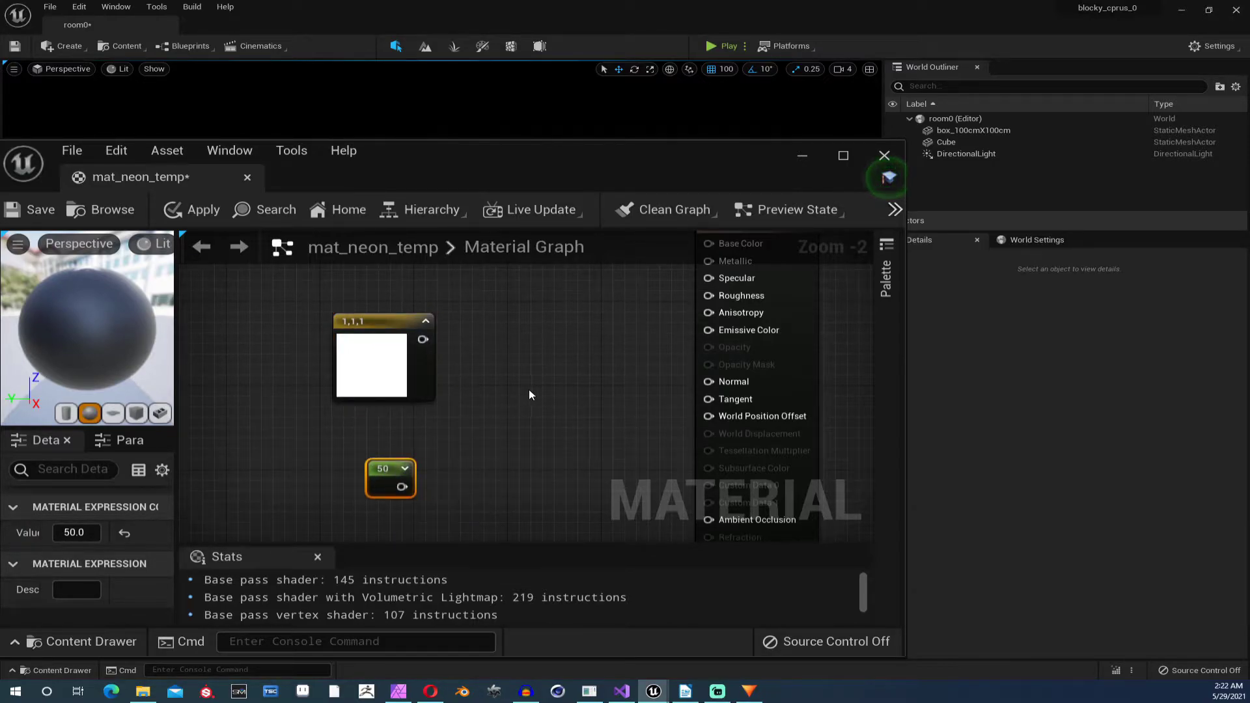
mouse_move(529, 390)
right_mouse_down()
mouse_move(475, 365)
mouse_move(496, 404)
right_mouse_up()
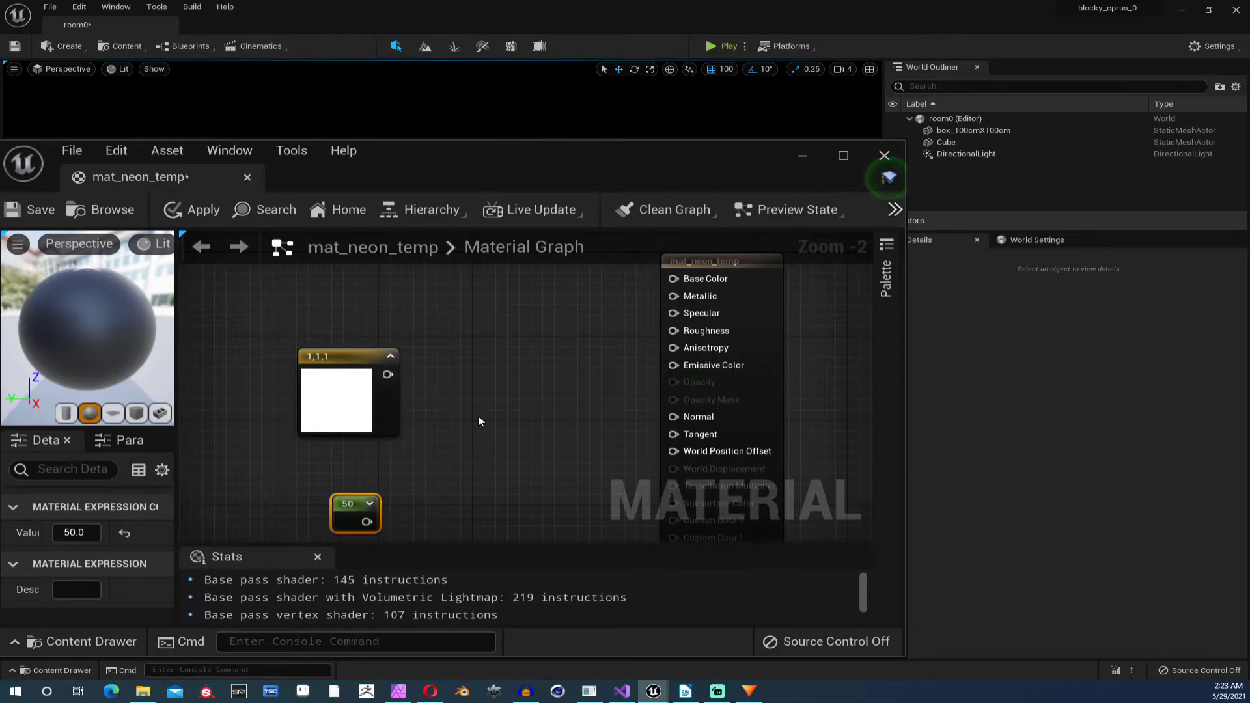
- Add a Multiply node, delete the accidental duplicate, and position the remaining one
right_click(481, 423)
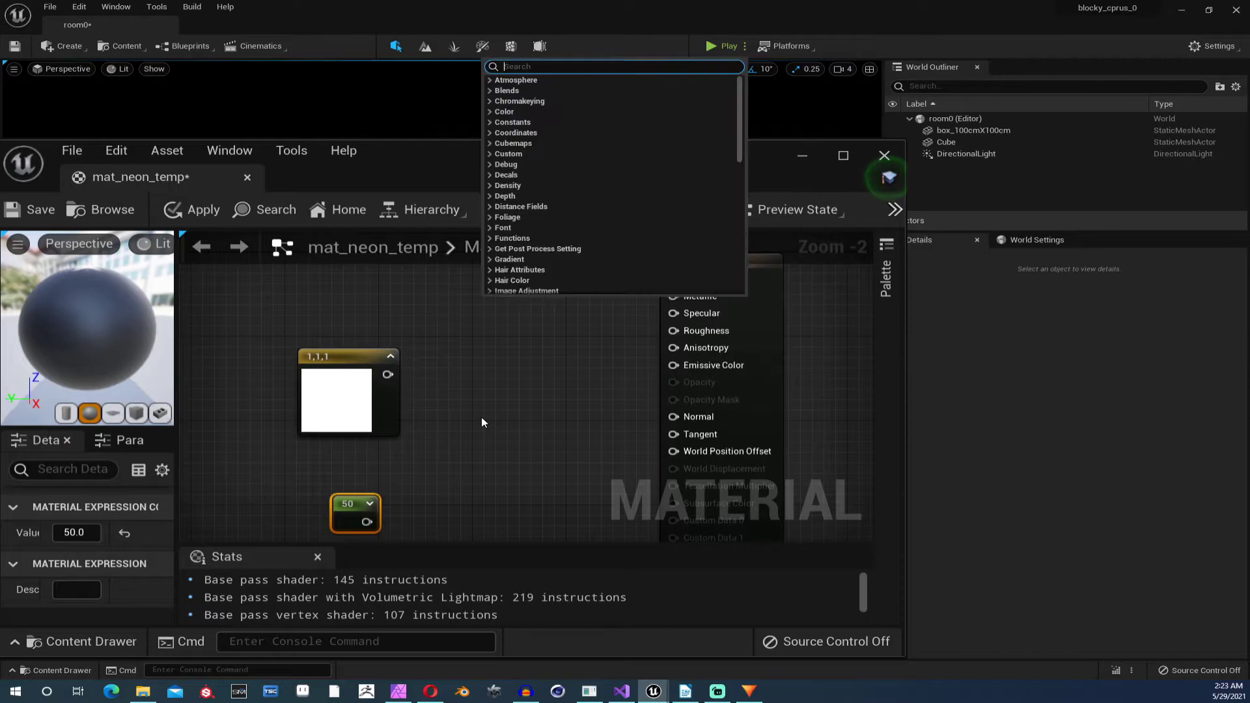
type("mulkt")
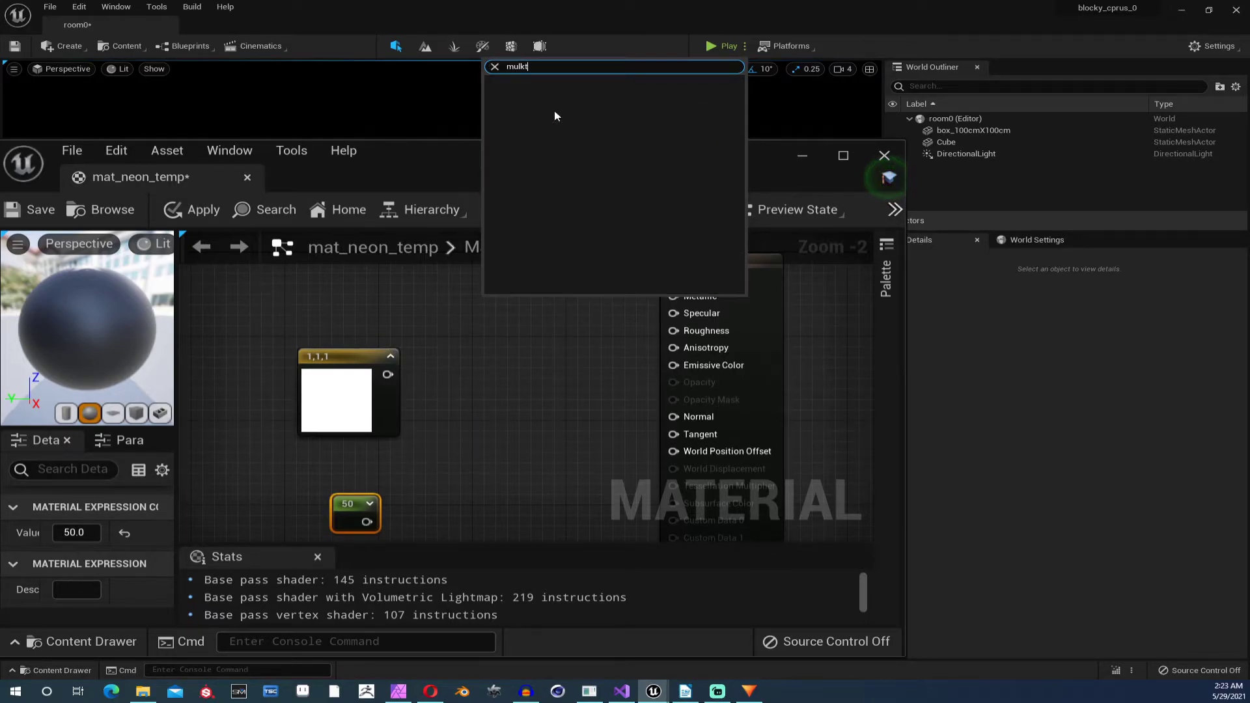
key("BackSpace")
key("BackSpace")
type("tiply")
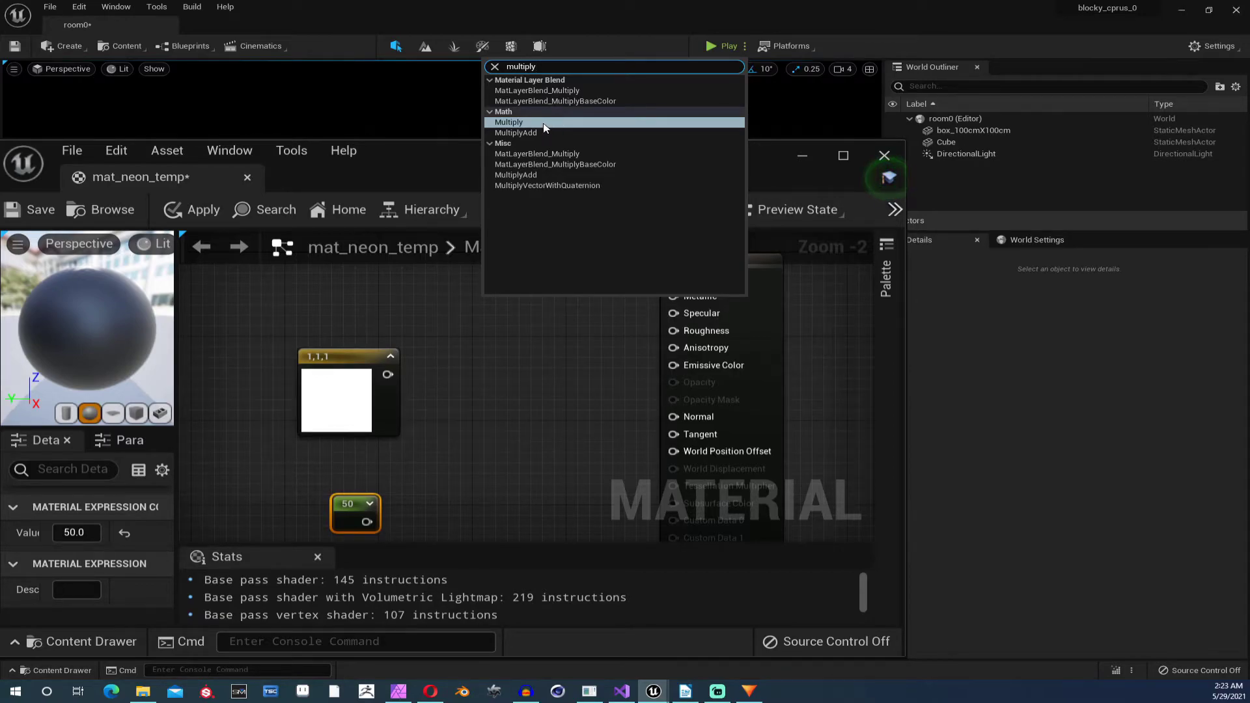
left_click(544, 122)
left_click(508, 370)
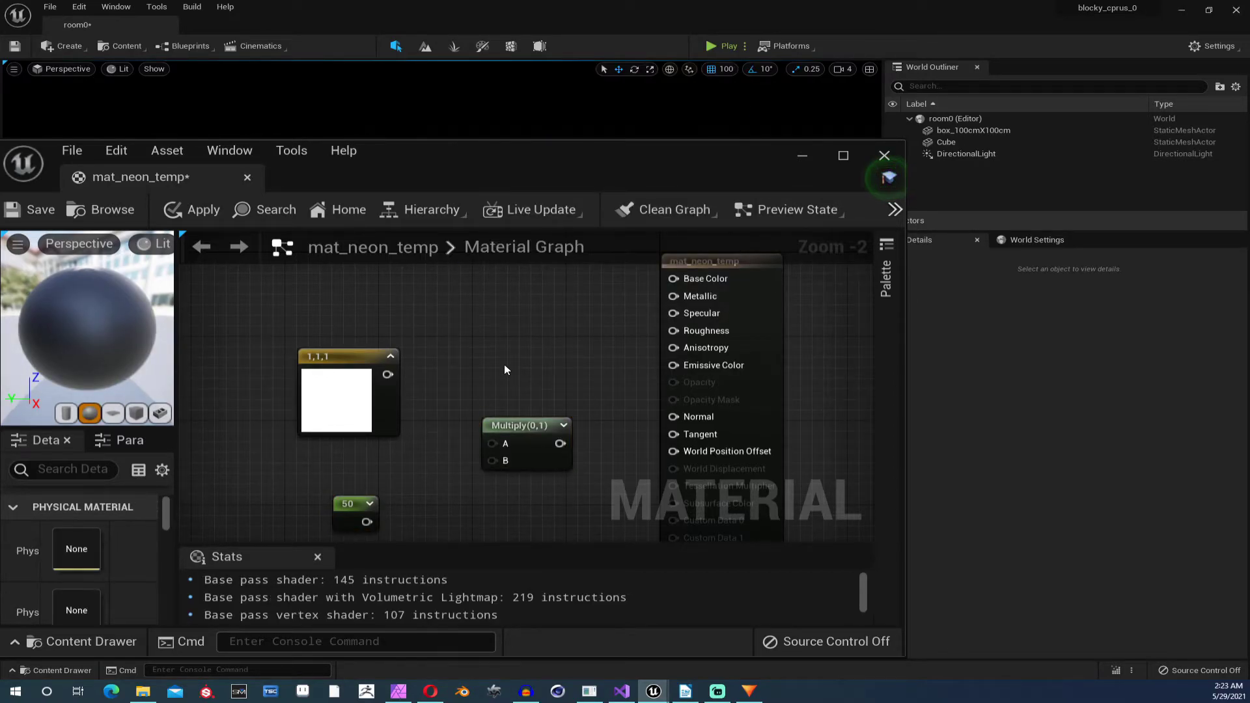
left_click(503, 364)
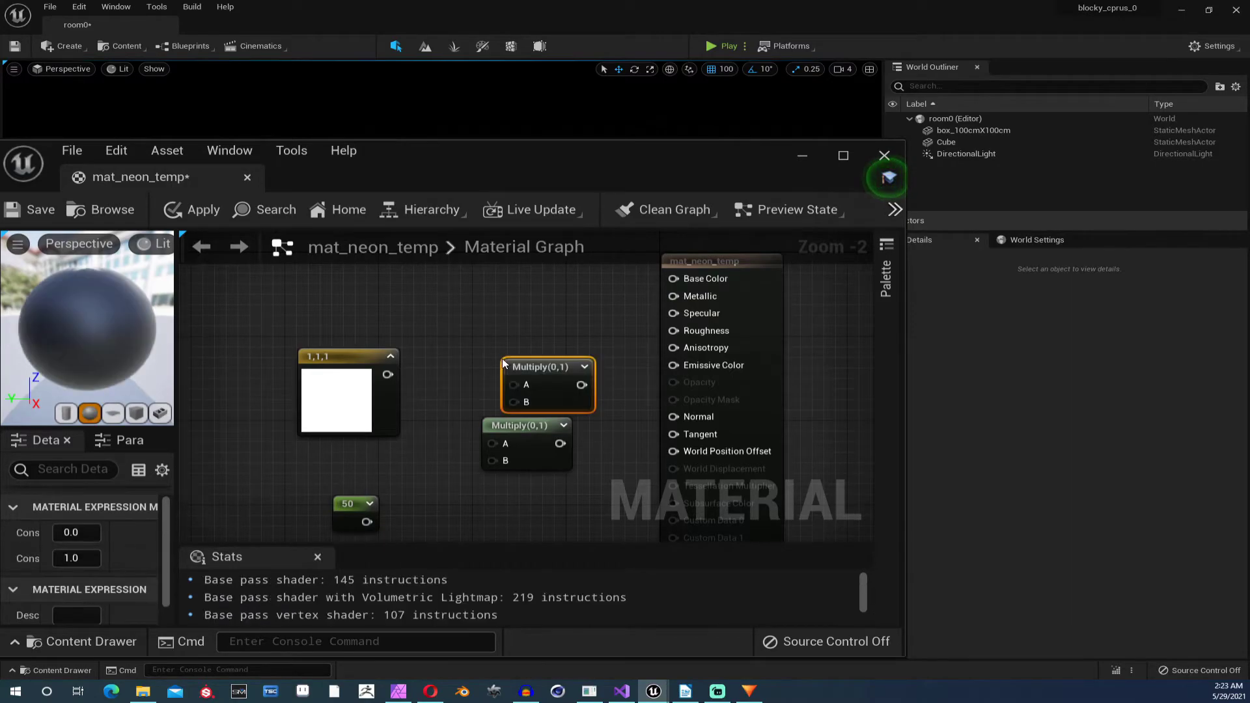
left_click(518, 422)
key("Delete")
left_click_drag(549, 367, 524, 408)
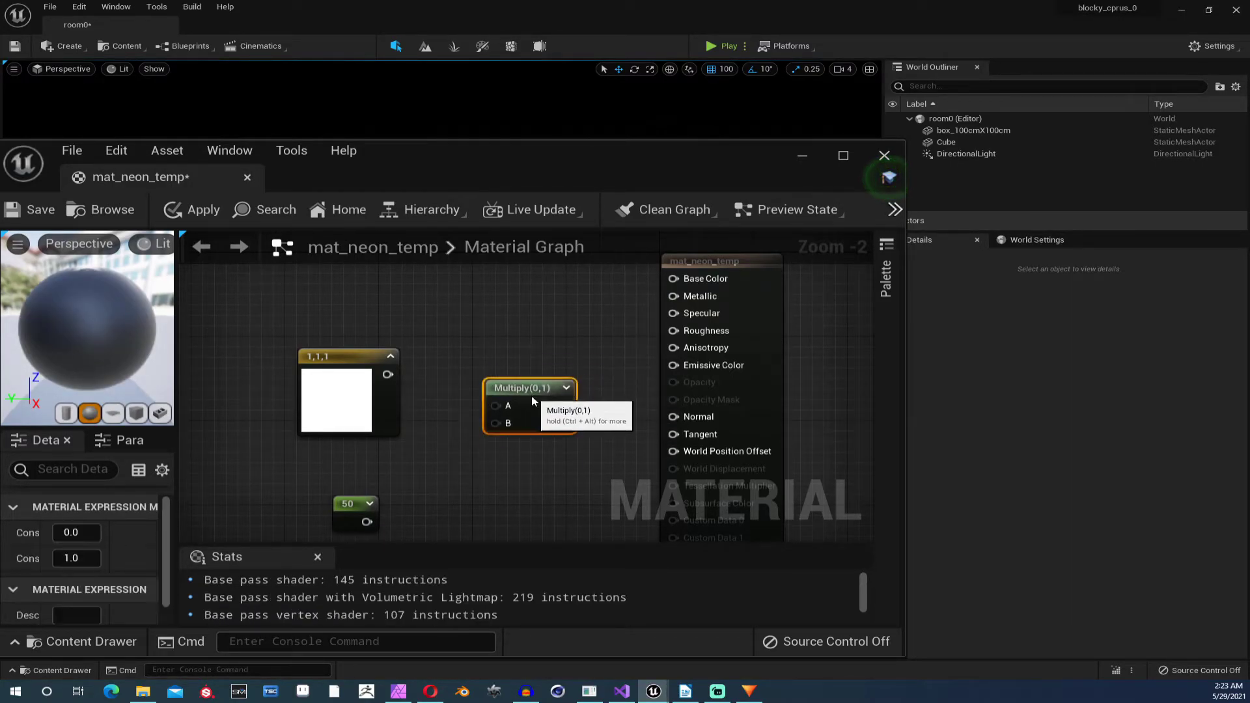
mouse_move(413, 469)
right_mouse_down()
mouse_move(423, 328)
mouse_move(419, 451)
right_mouse_up()
left_click(337, 491)
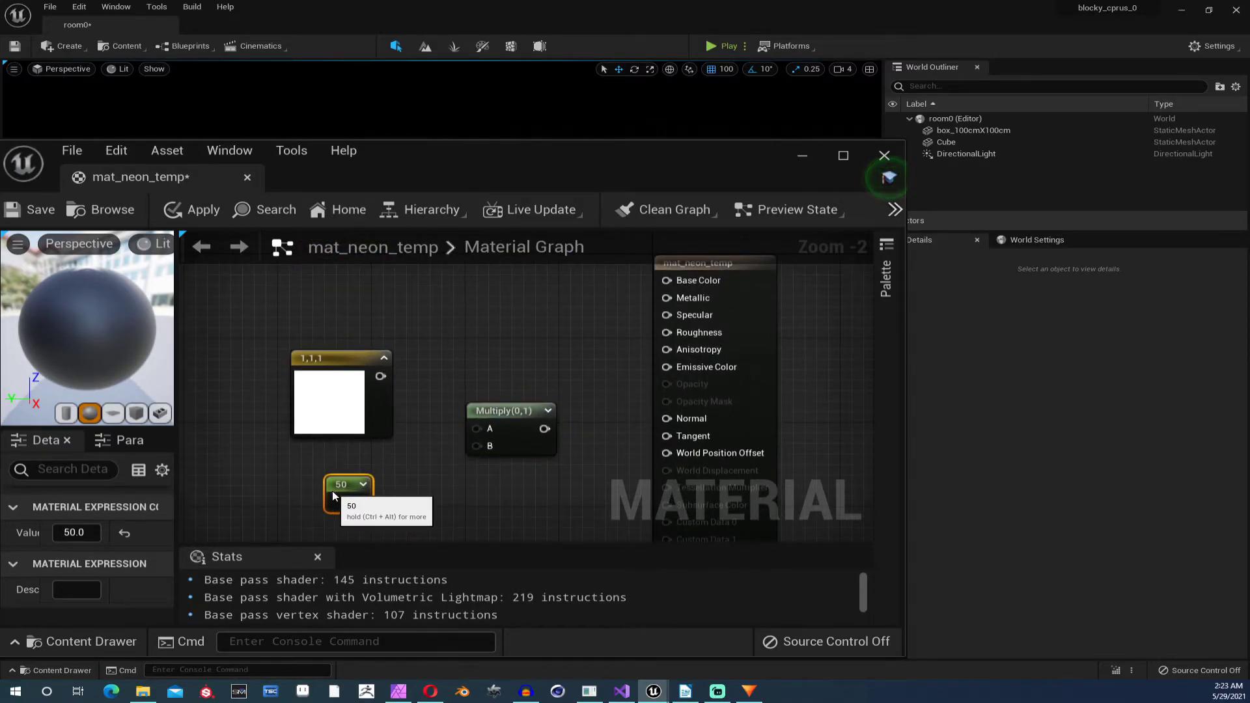
- Wire white into Multiply A, 50 into B, and Multiply's output into Emissive Color
mouse_move(357, 364)
left_mouse_down()
mouse_move(332, 342)
mouse_move(492, 446)
mouse_move(478, 433)
left_mouse_up()
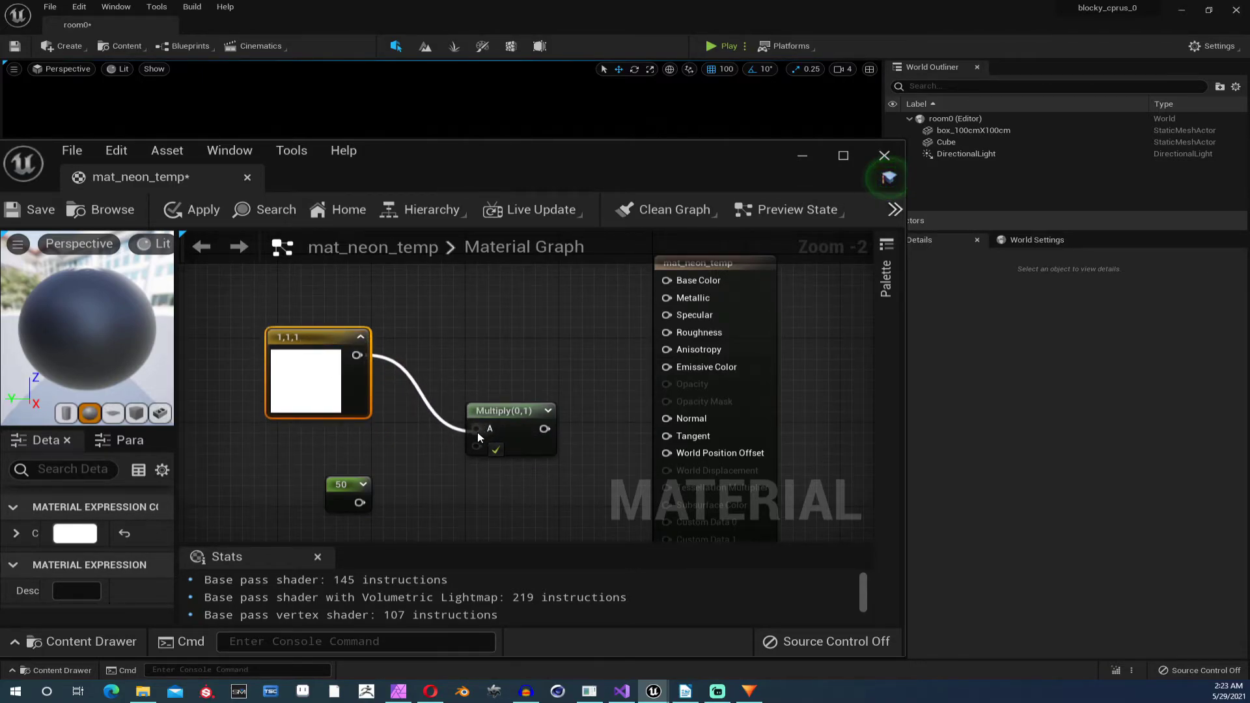
left_click_drag(478, 433, 478, 430)
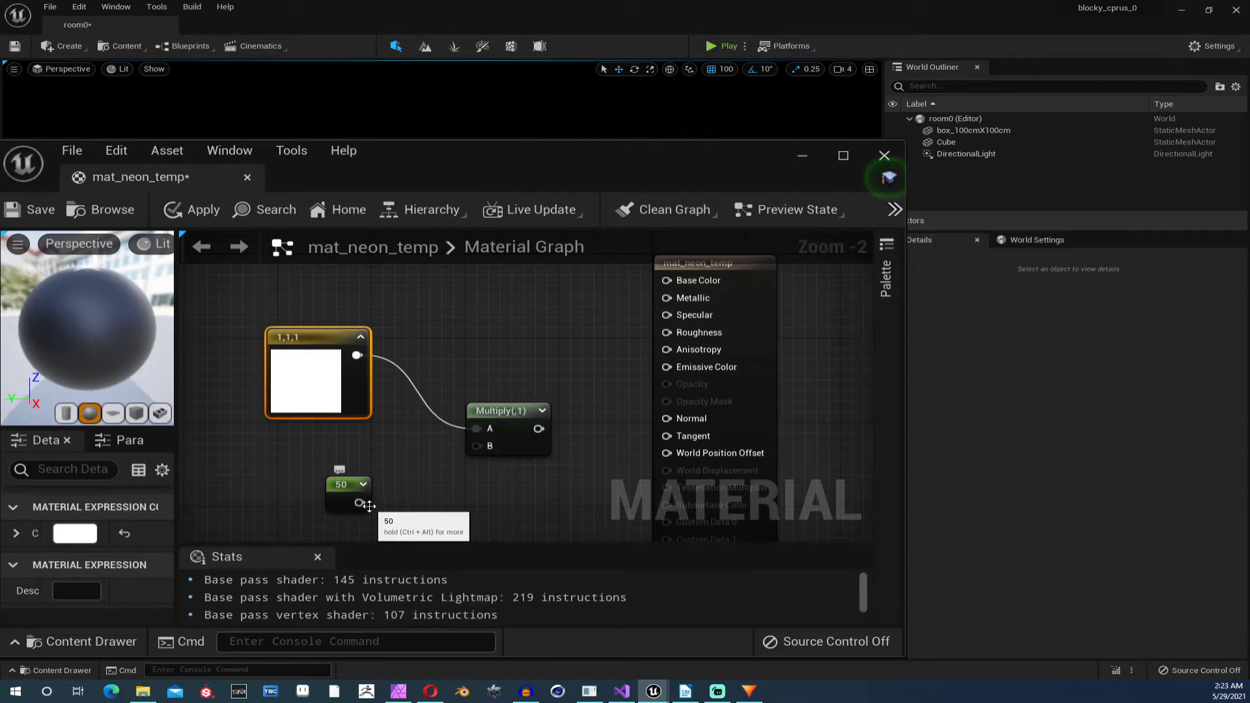
left_click_drag(363, 504, 483, 449)
right_click_drag(570, 378, 474, 415)
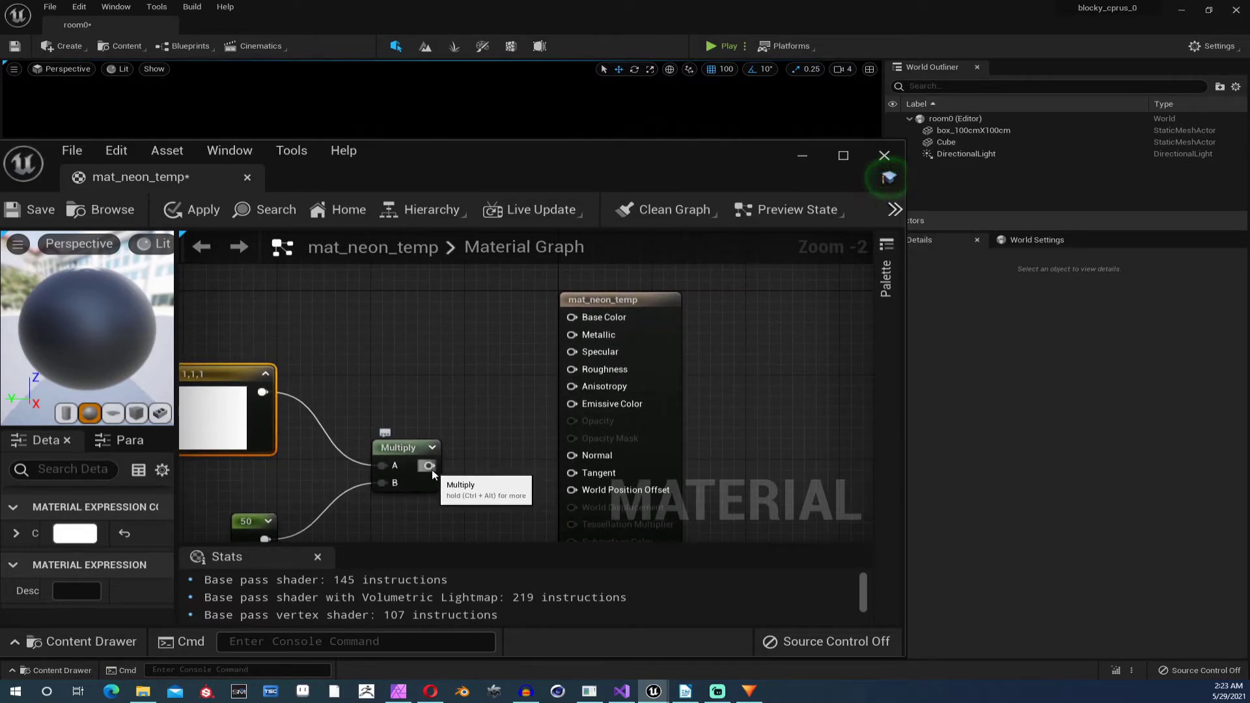
left_click_drag(430, 466, 571, 407)
right_click_drag(459, 375, 585, 361)
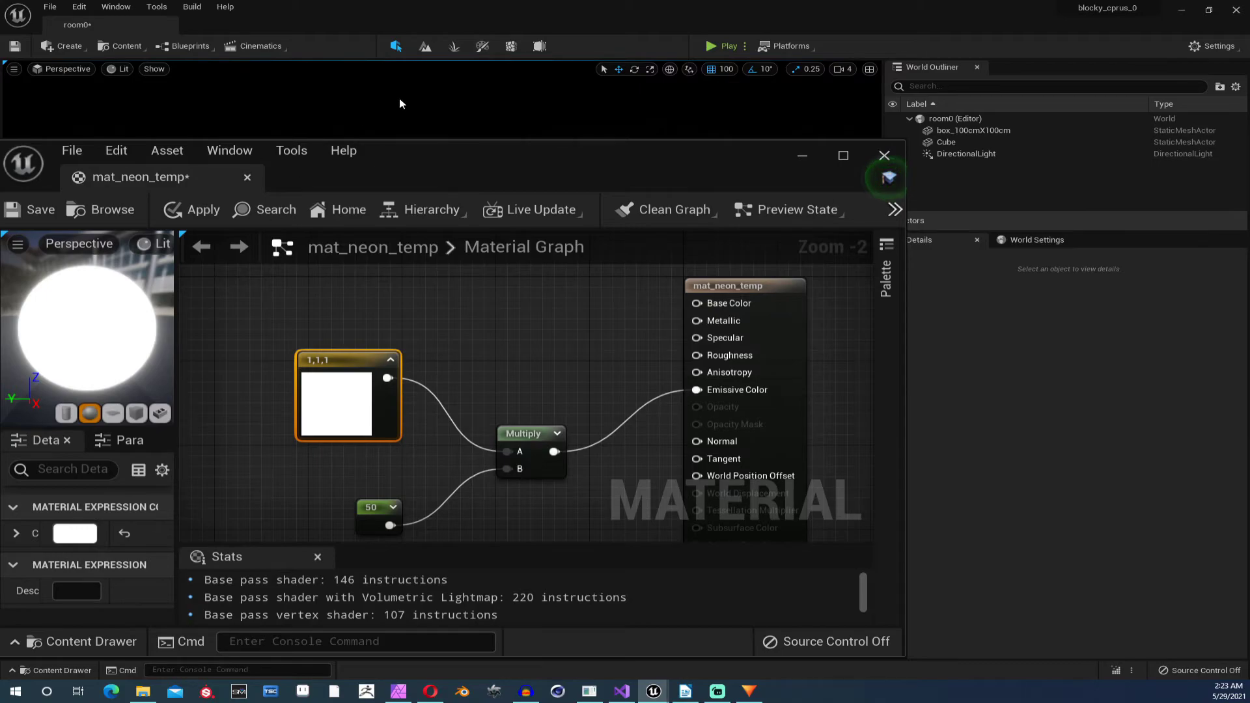
left_click_drag(400, 151, 817, 120)
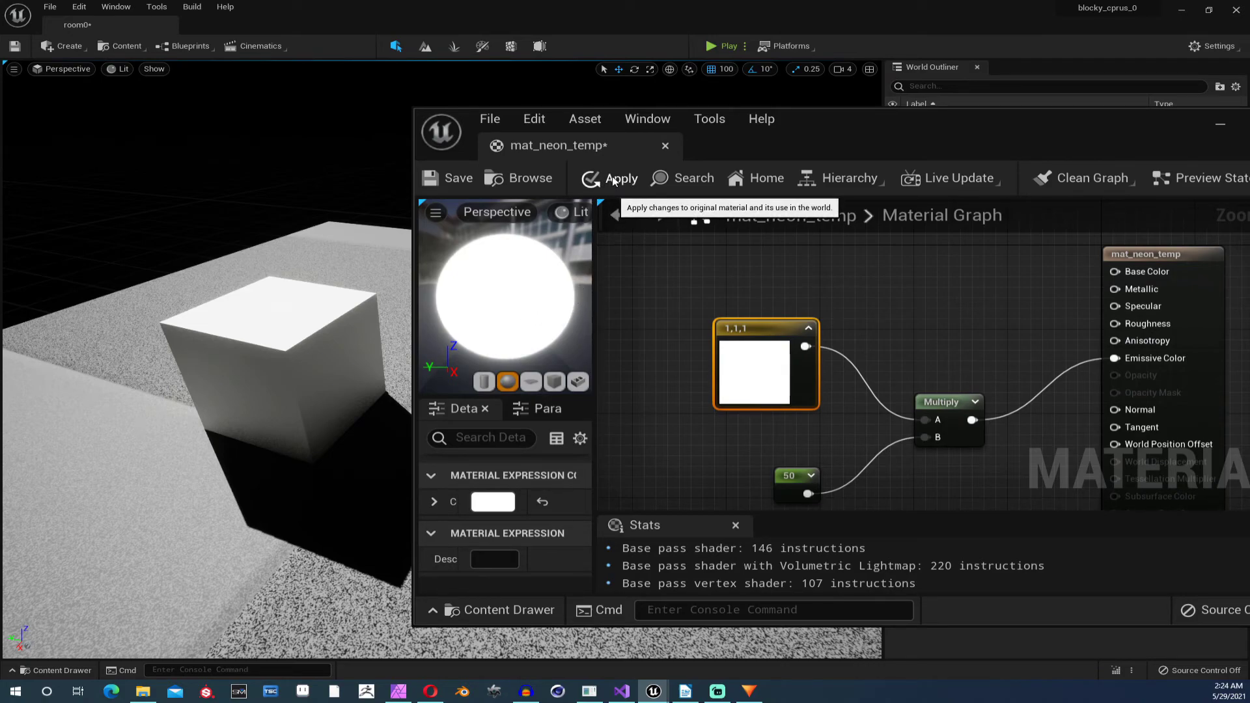
- Apply the mat_neon_temp edits and show its materials folder in the Content Drawer
left_click(598, 183)
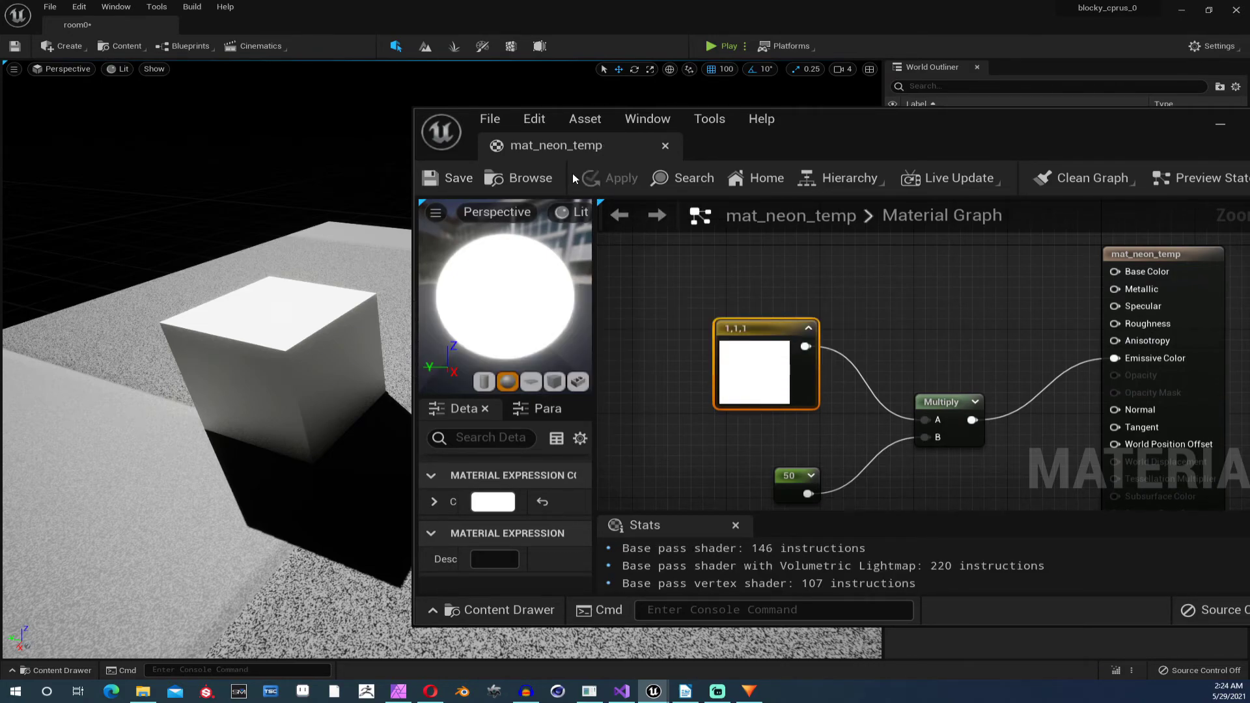
left_click_drag(891, 129, 979, 108)
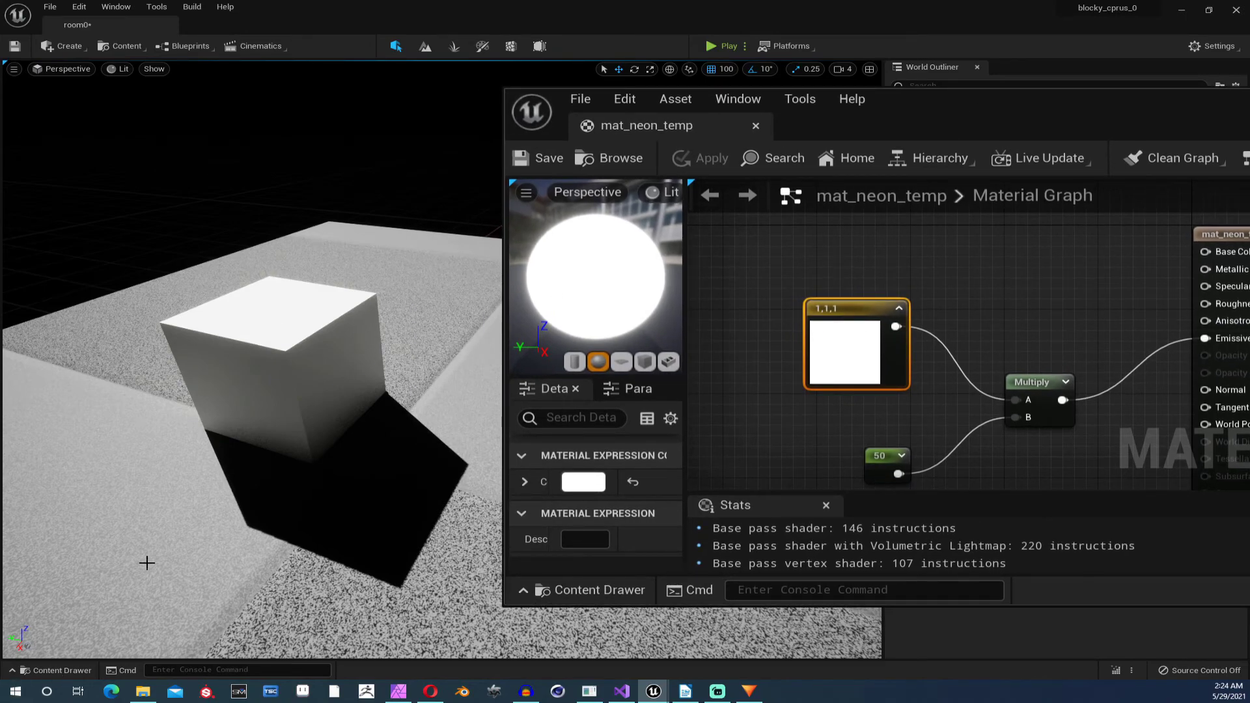
left_click(57, 671)
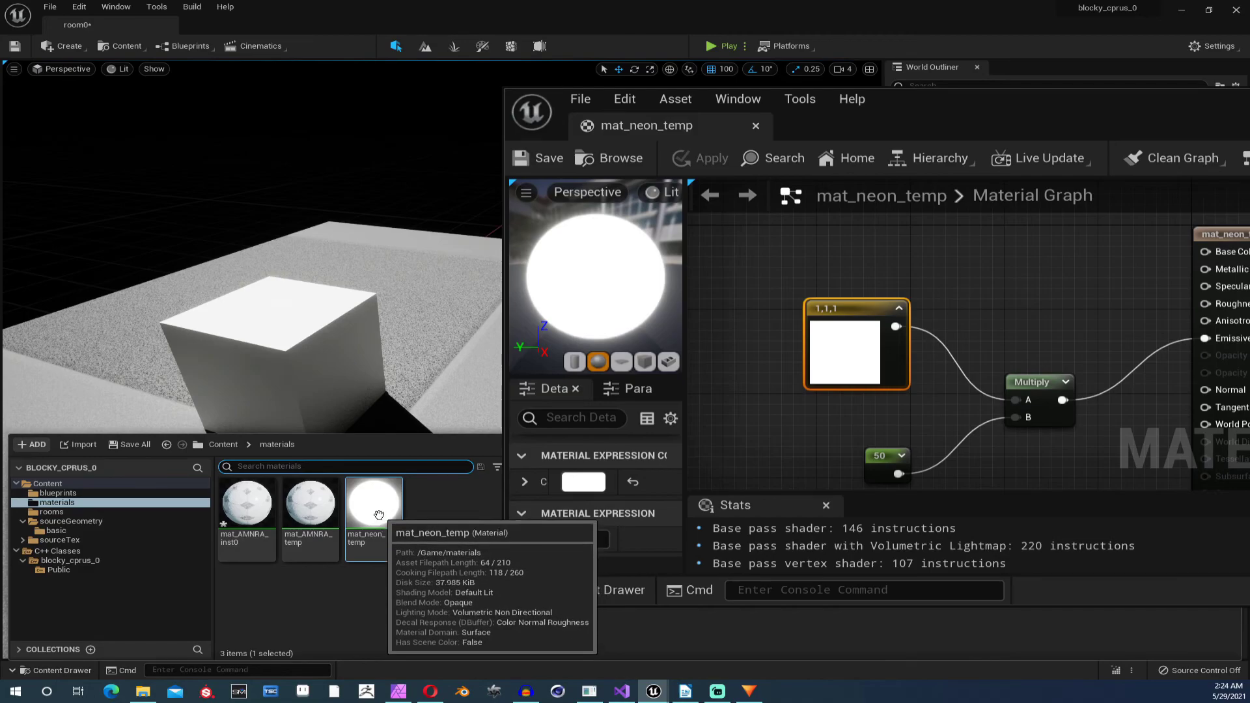
- Drag mat_neon_temp onto the cube and orbit closer to view its white glow
mouse_move(390, 504)
left_mouse_down()
mouse_move(290, 384)
mouse_move(372, 361)
left_mouse_up()
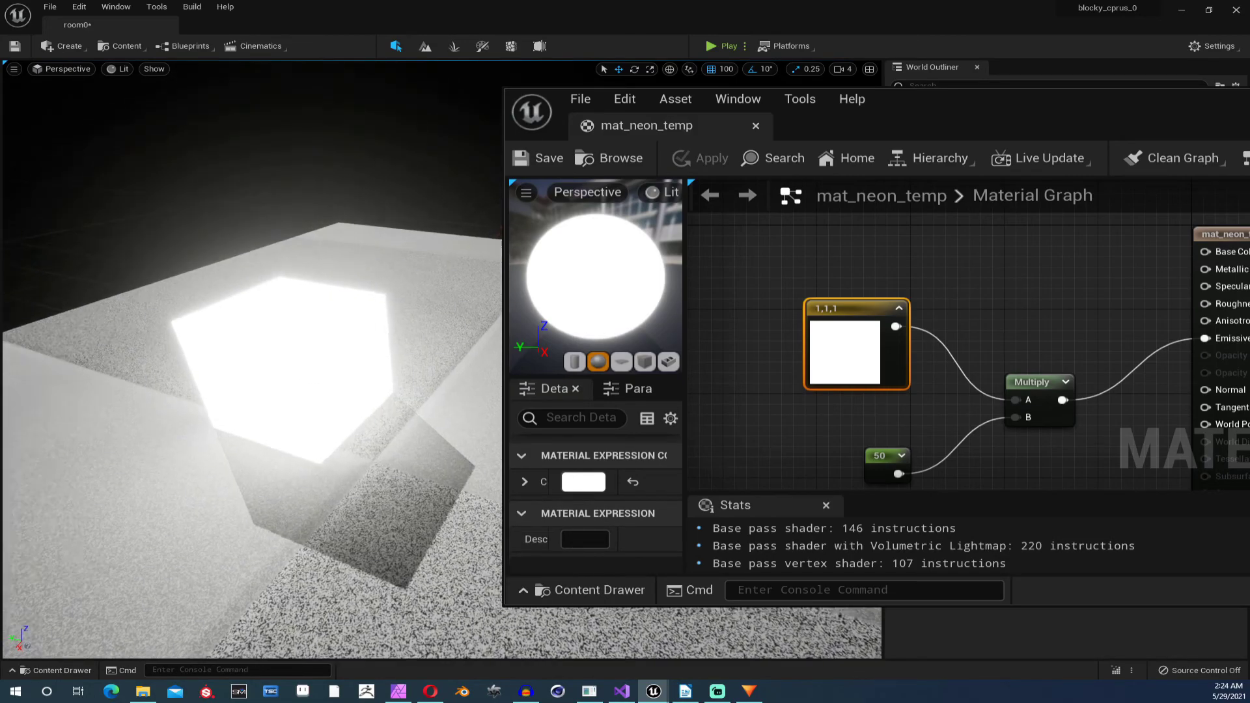
mouse_move(371, 361)
right_mouse_down()
mouse_move(371, 293)
mouse_move(400, 323)
right_mouse_up()
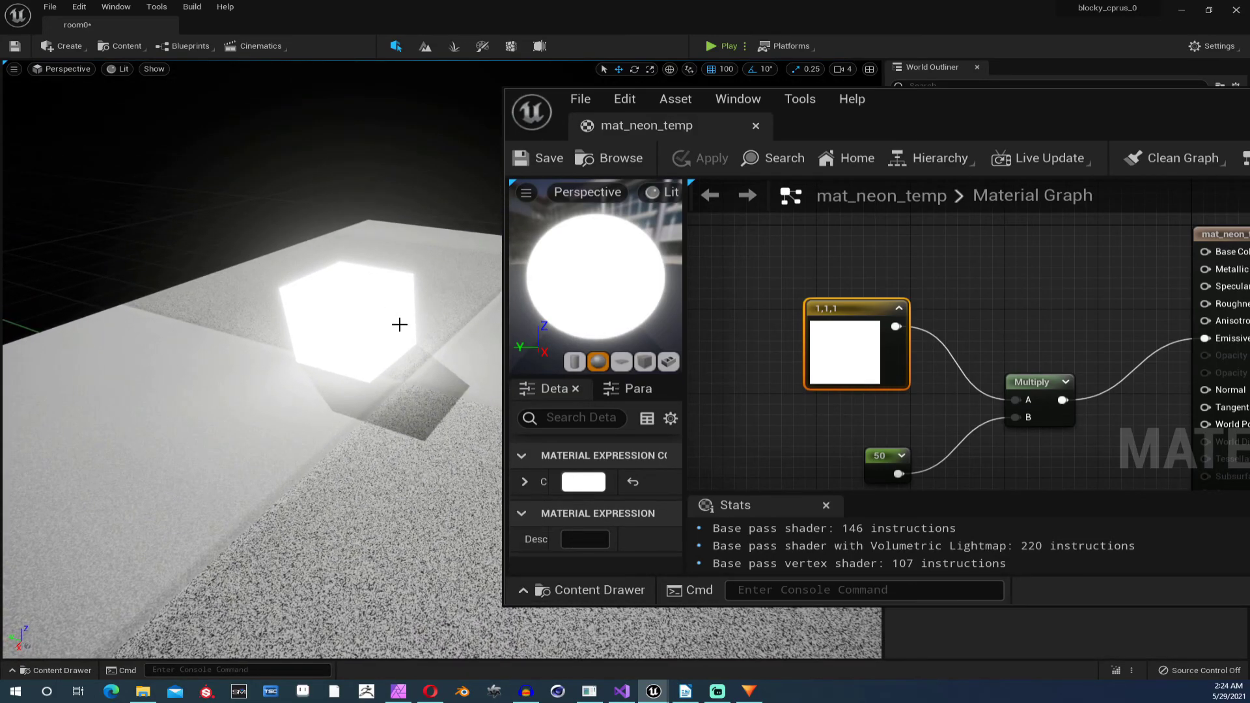
right_click_drag(339, 394, 357, 366)
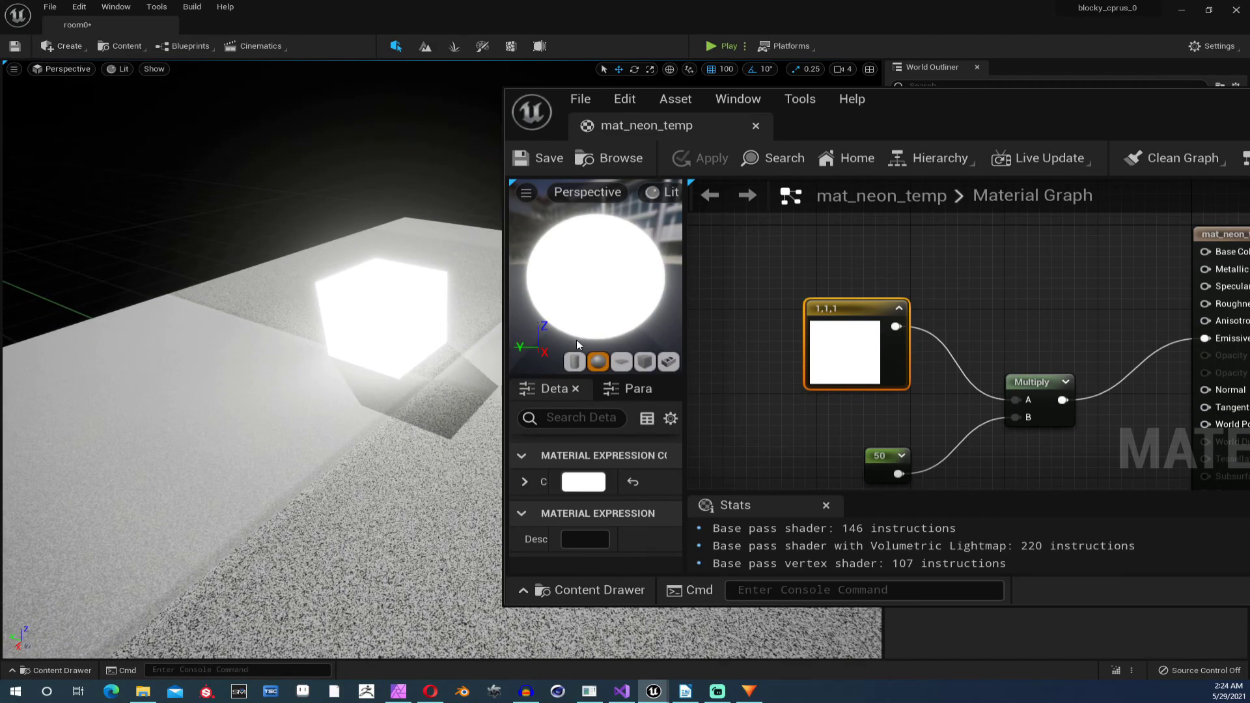
mouse_move(309, 342)
right_mouse_down()
mouse_move(502, 321)
mouse_move(271, 195)
mouse_move(56, 341)
mouse_move(437, 202)
right_mouse_up()
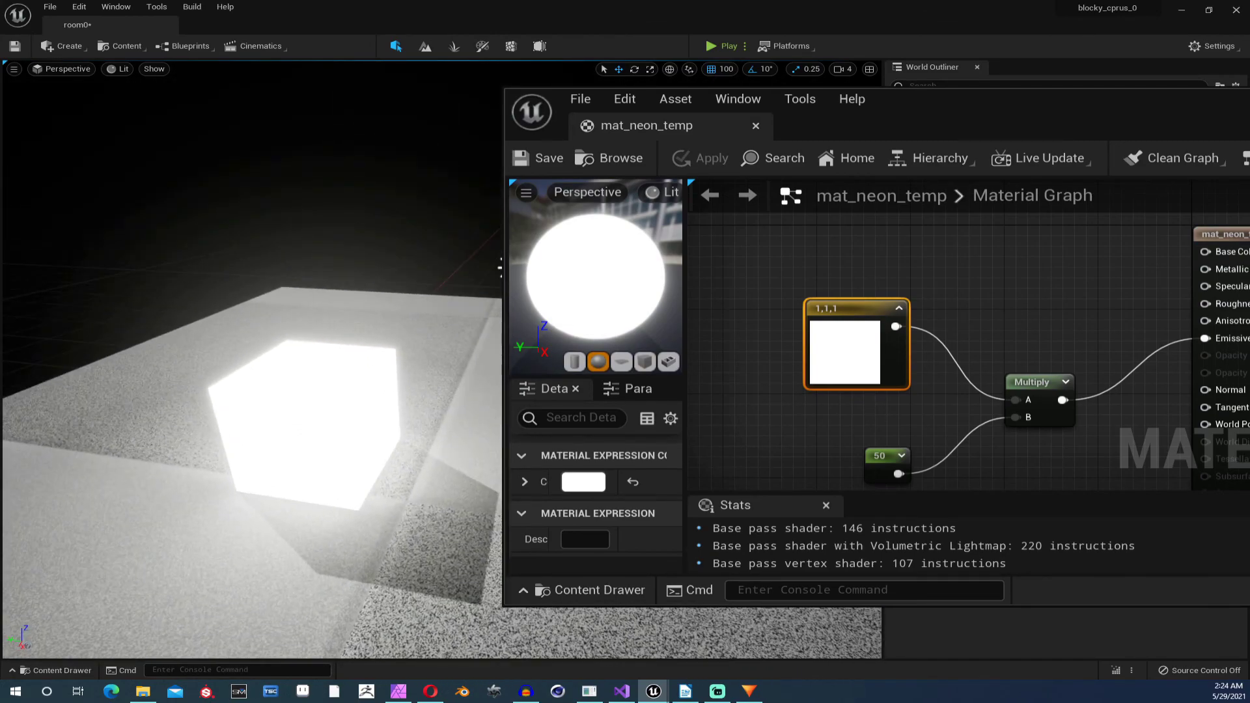